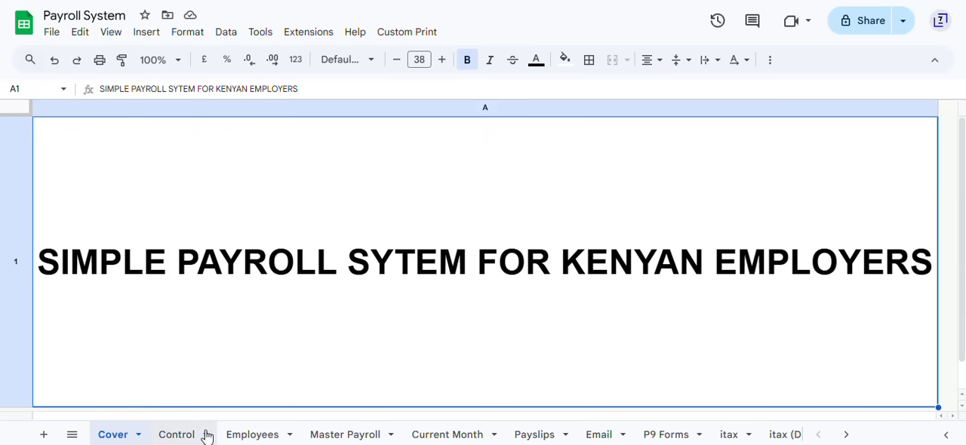
Step: On the Control sheet, enter 2025 as the financial year and 1/1 as the first month of payroll
{"action": "left_click", "coordinate": [178, 435]}
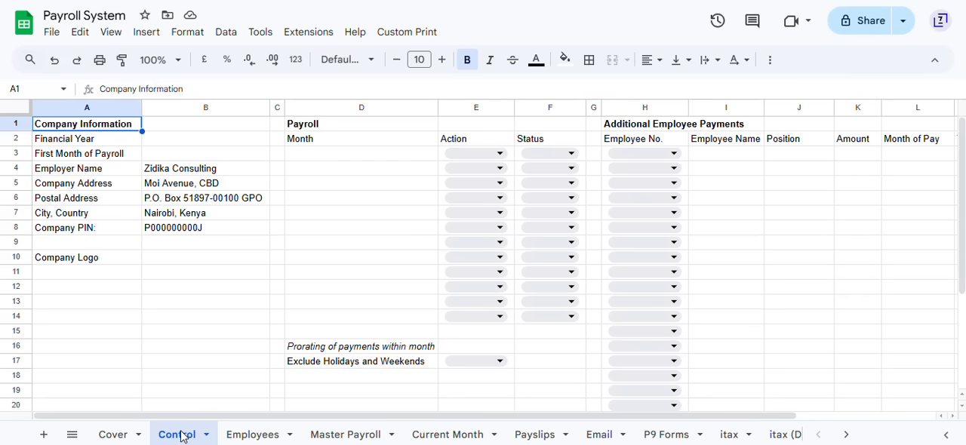
{"action": "left_click", "coordinate": [195, 140]}
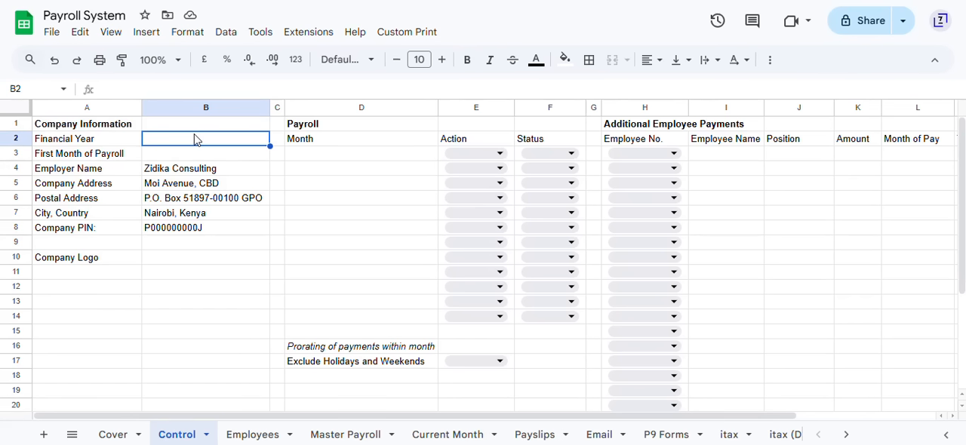
{"action": "type", "text": "20"}
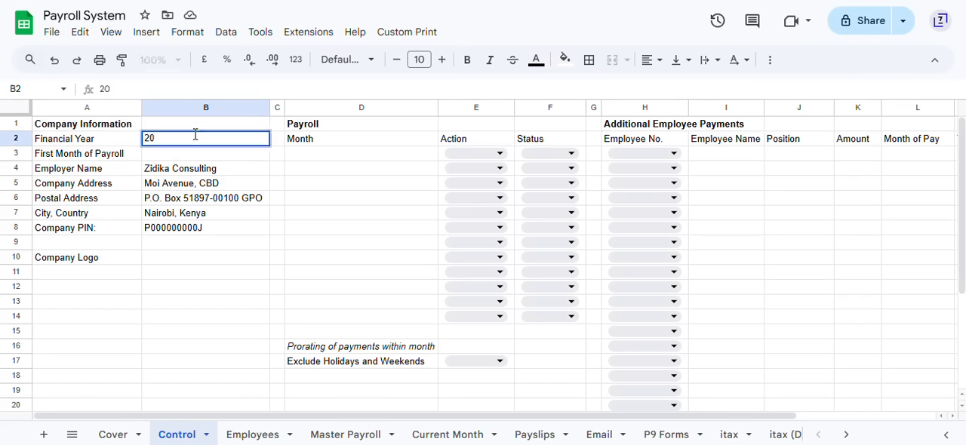
{"action": "type", "text": "25"}
{"action": "key", "text": "Return"}
{"action": "type", "text": "1/1"}
{"action": "key", "text": "Return"}
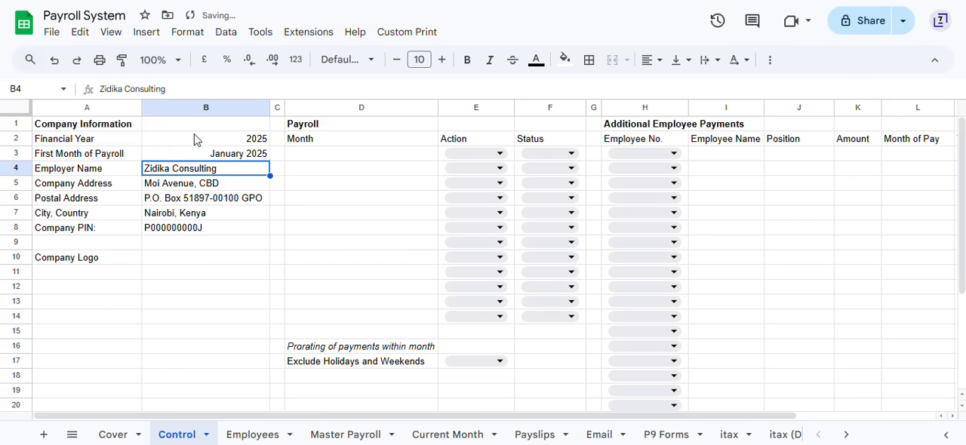
{"action": "key", "text": "Up"}
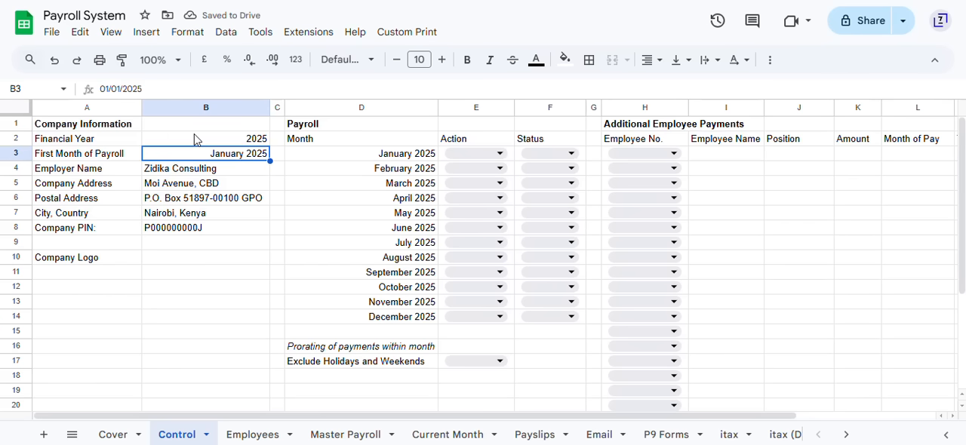
{"action": "left_click", "coordinate": [198, 172]}
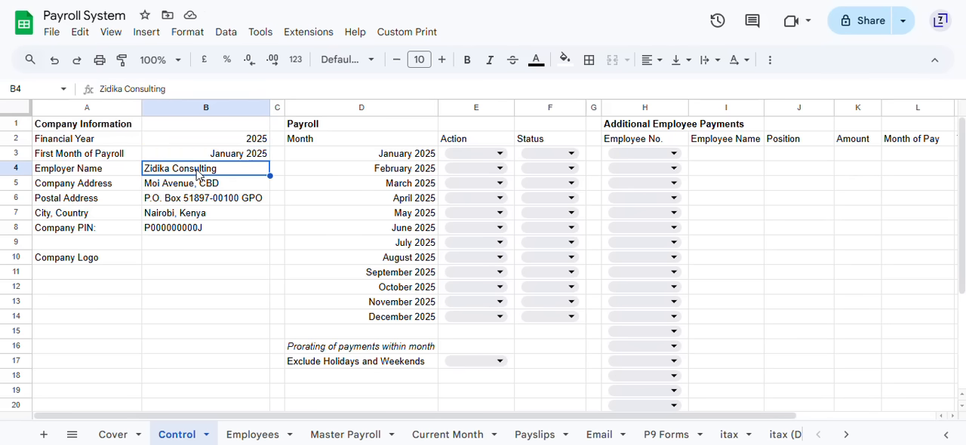
{"action": "left_click", "coordinate": [188, 157]}
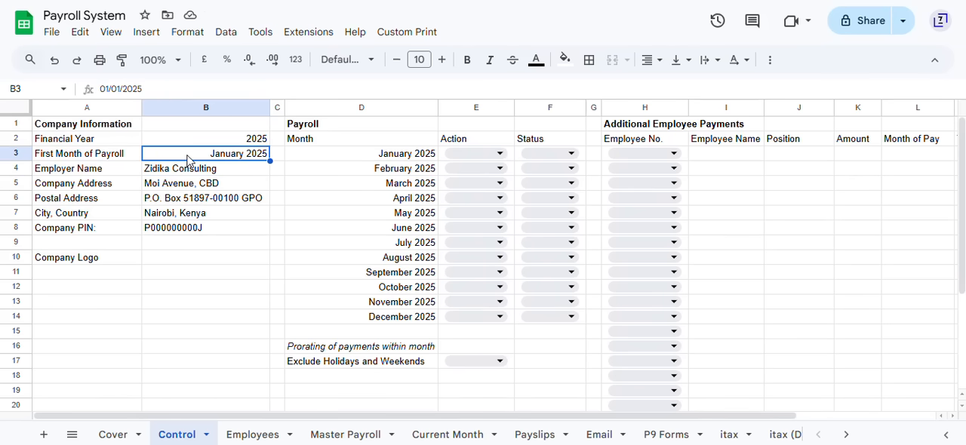
{"action": "left_click", "coordinate": [170, 173]}
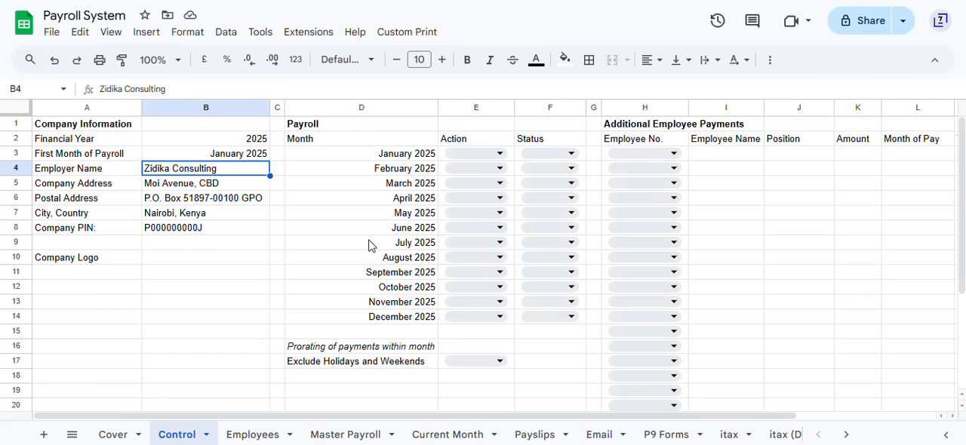
Step: Examine the first employee's number, name, position, residency options and employment type on the Employees sheet
{"action": "left_click", "coordinate": [240, 437]}
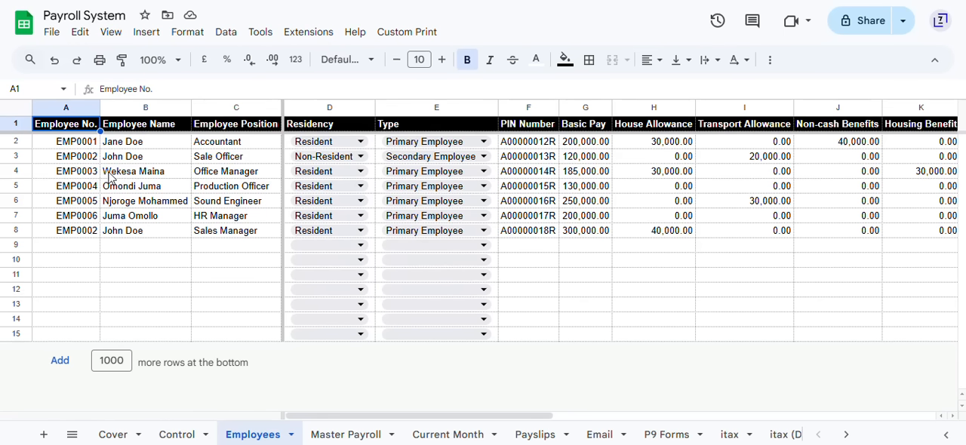
{"action": "left_click", "coordinate": [74, 144]}
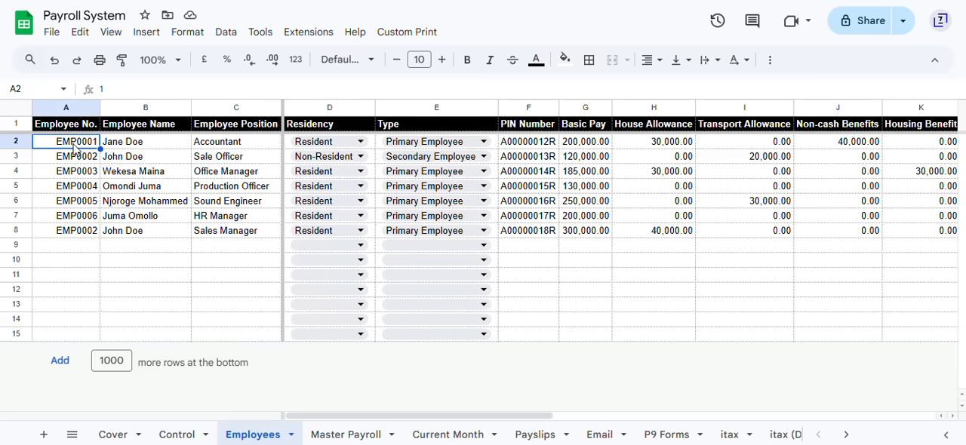
{"action": "left_click", "coordinate": [131, 147]}
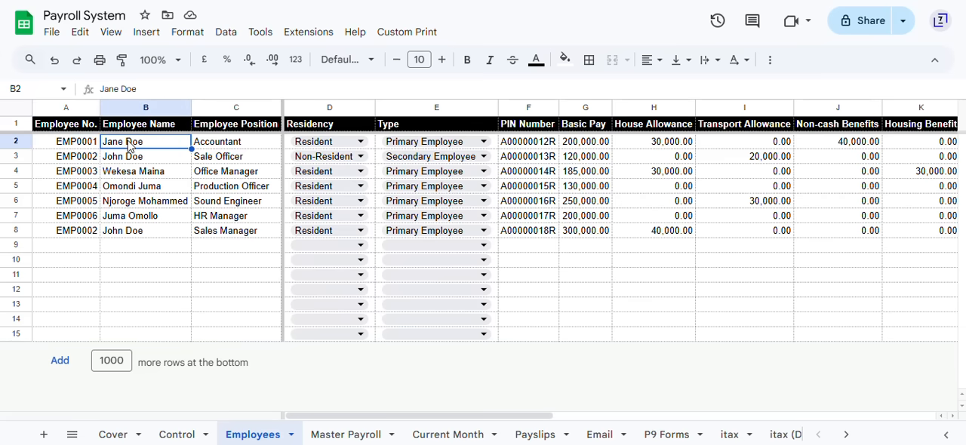
{"action": "left_click", "coordinate": [206, 145]}
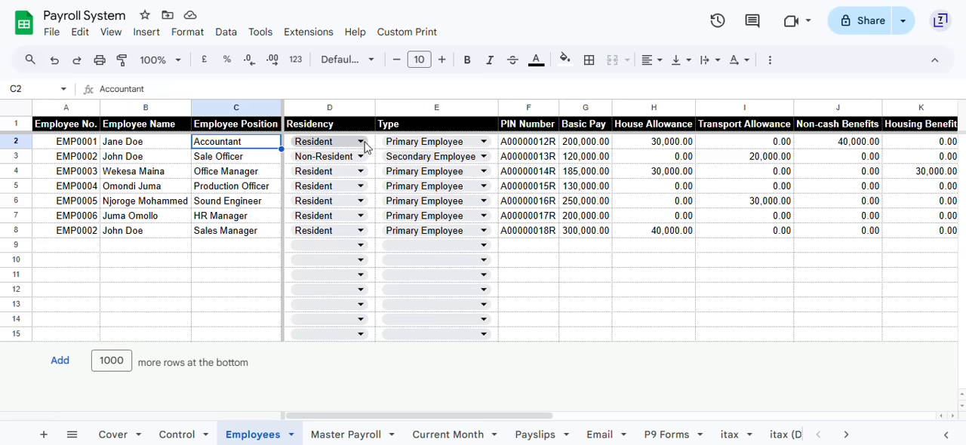
{"action": "left_click", "coordinate": [310, 146]}
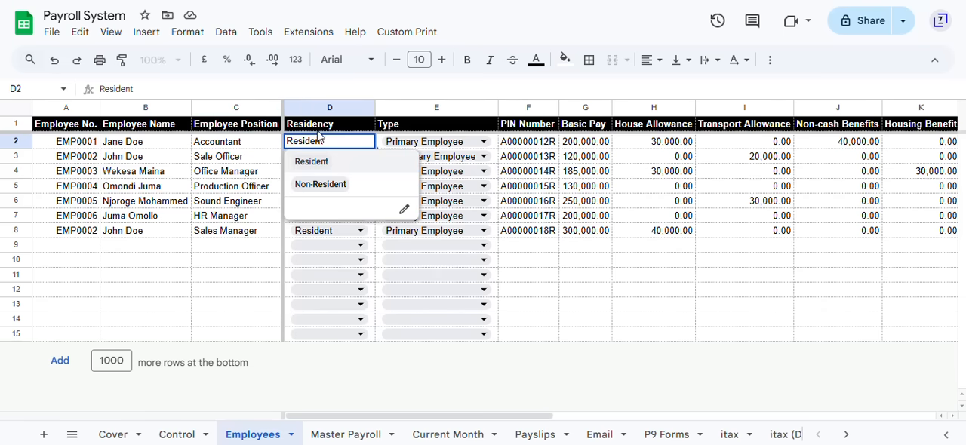
{"action": "left_click", "coordinate": [318, 131]}
{"action": "key", "text": "Down"}
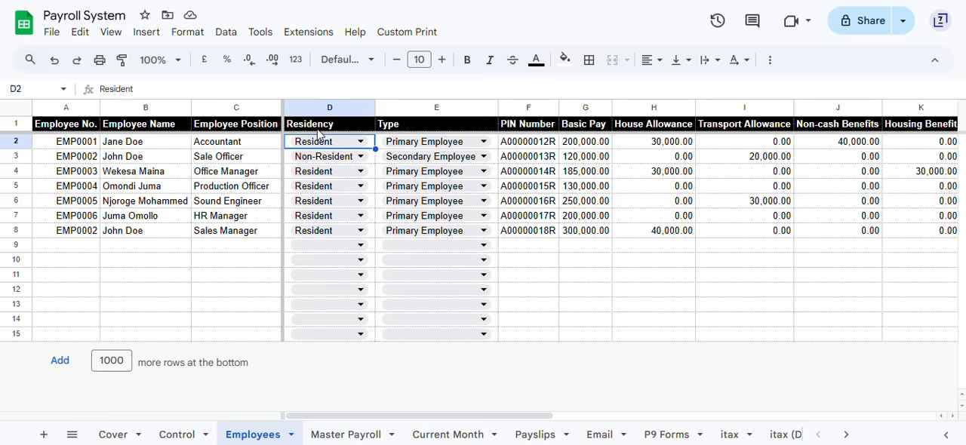
{"action": "key", "text": "Right"}
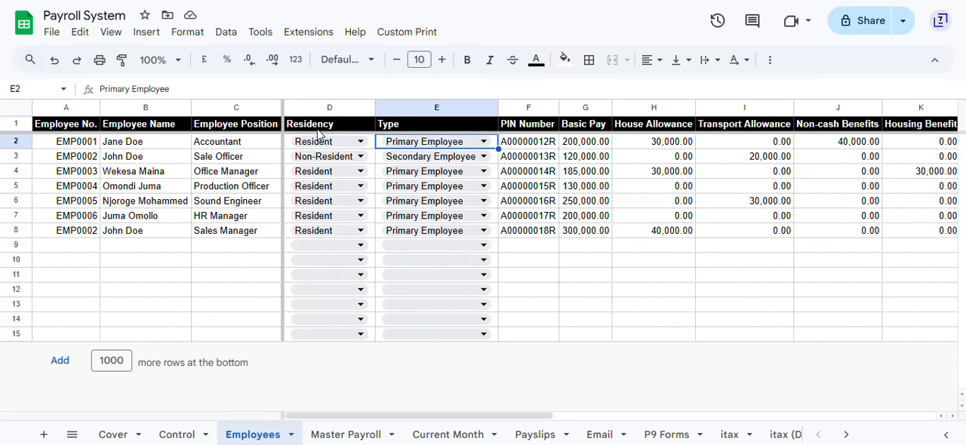
Step: Review the first employee's PIN number, basic pay, house and transport allowances, non-cash benefits and housing benefit
{"action": "key", "text": "Right"}
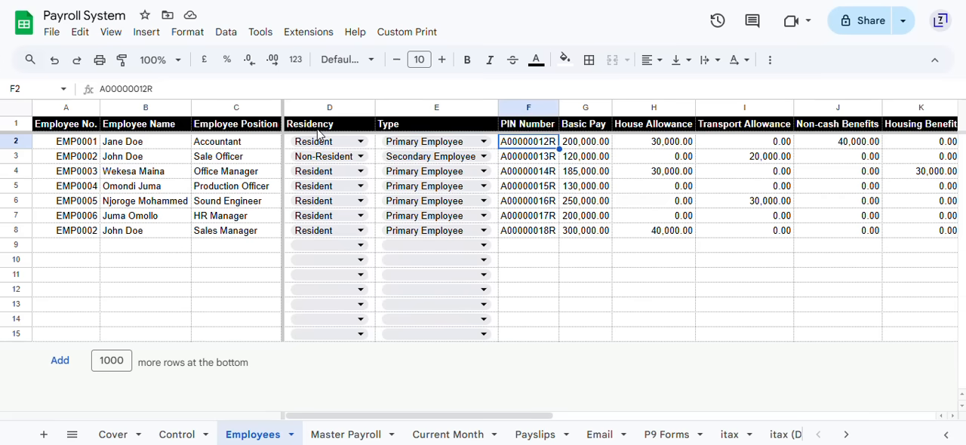
{"action": "key", "text": "Right"}
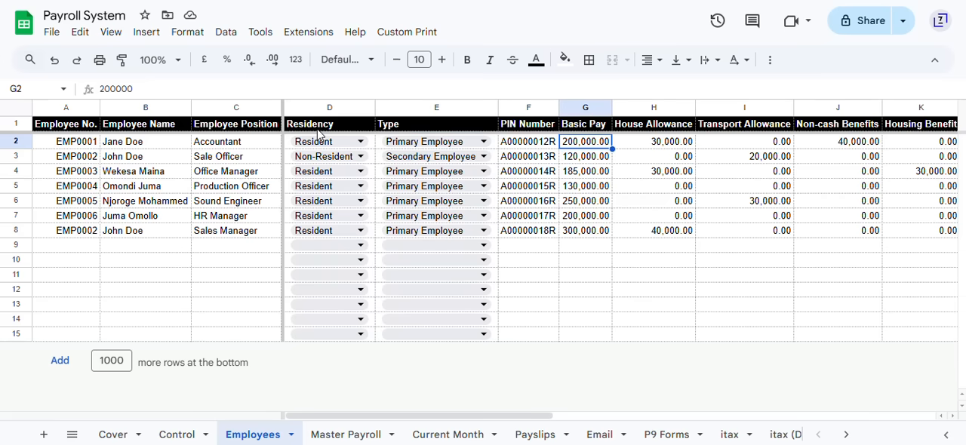
{"action": "key", "text": "Right"}
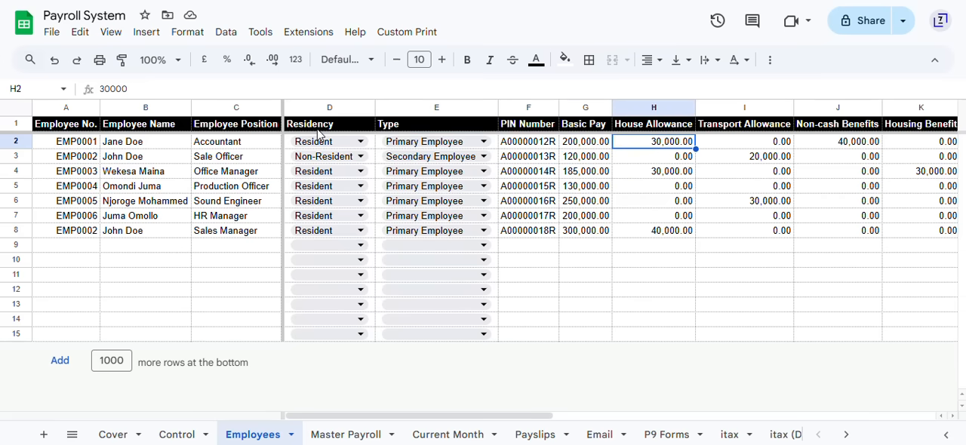
{"action": "key", "text": "Right"}
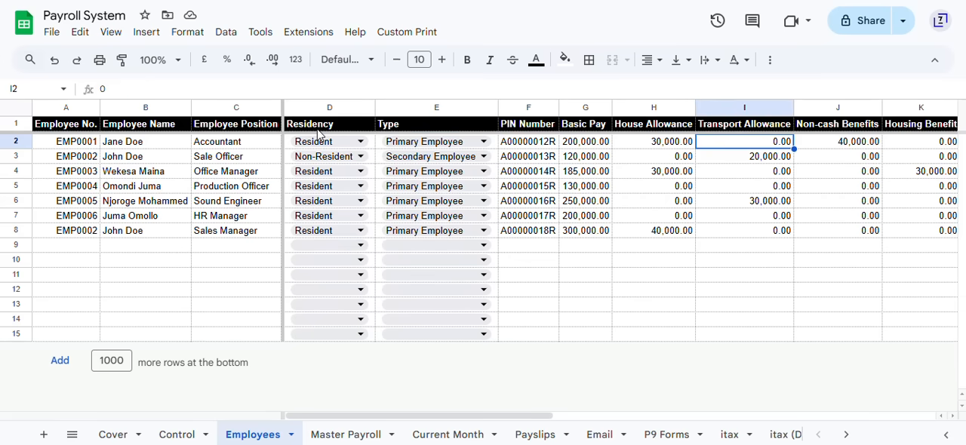
{"action": "left_click", "coordinate": [845, 142]}
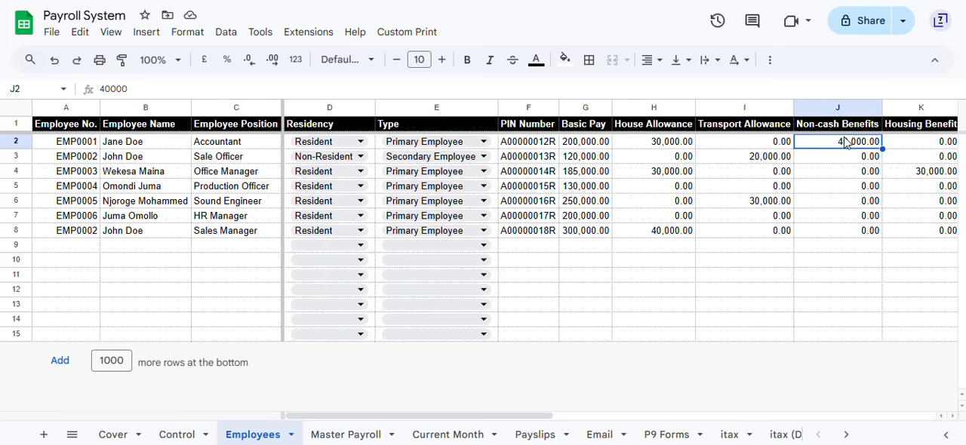
{"action": "scroll", "coordinate": [843, 226], "scroll_direction": "right", "scroll_amount": 3}
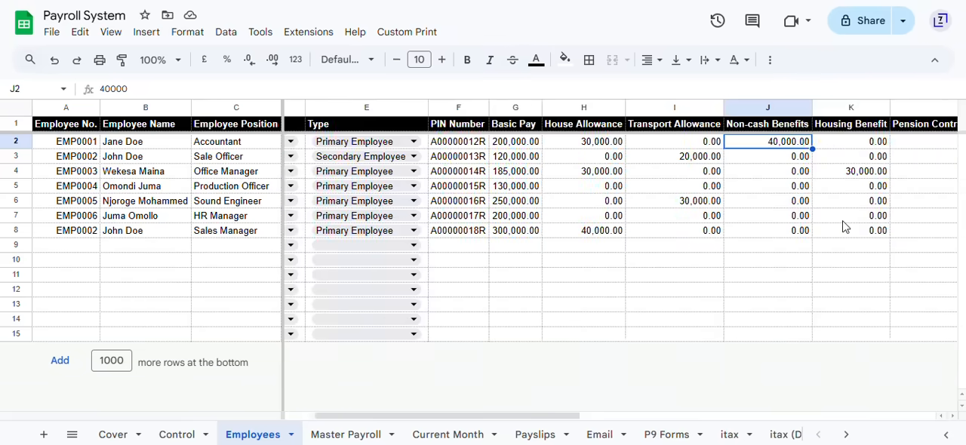
{"action": "scroll", "coordinate": [844, 227], "scroll_direction": "right", "scroll_amount": 3}
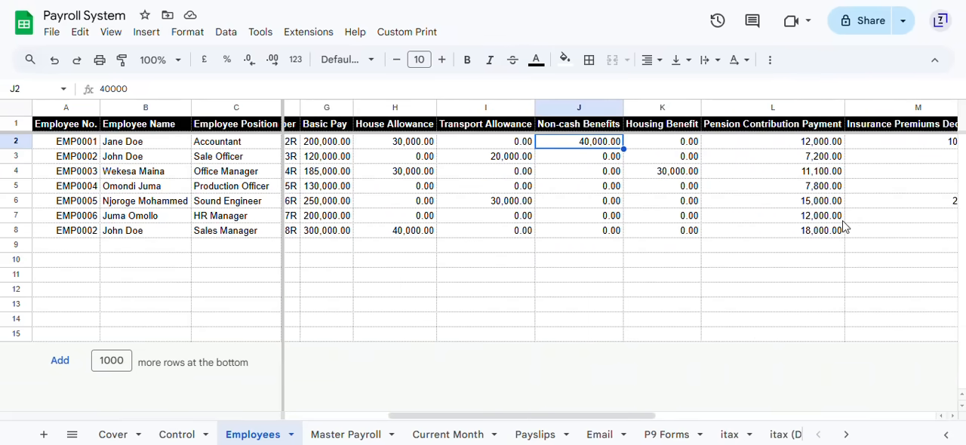
{"action": "key", "text": "Right"}
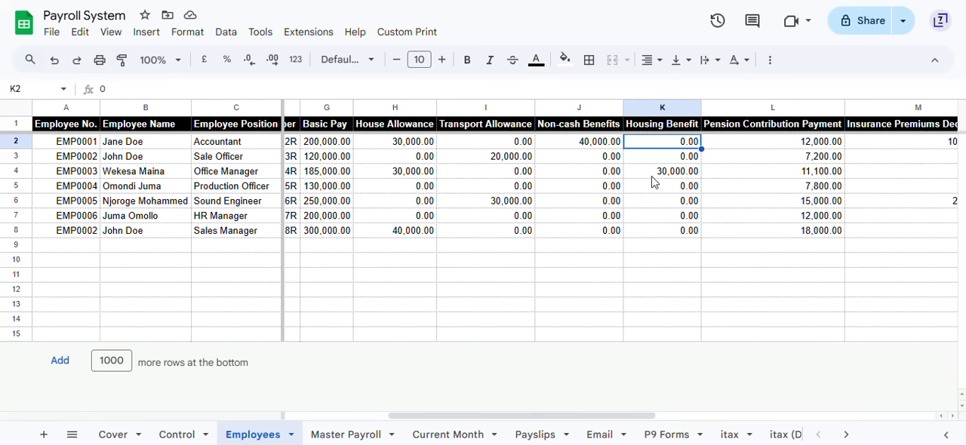
Step: Examine the pension contribution formula and the insurance premiums deduction column of the employee list
{"action": "left_click", "coordinate": [762, 146]}
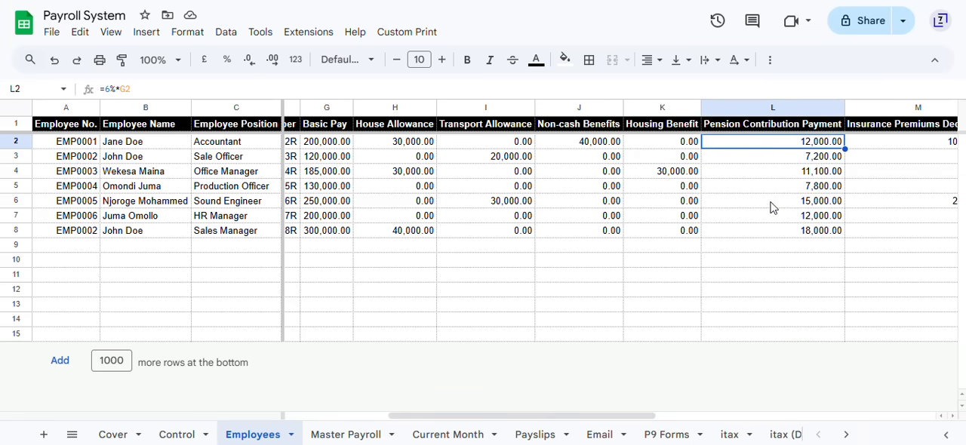
{"action": "left_click", "coordinate": [754, 128]}
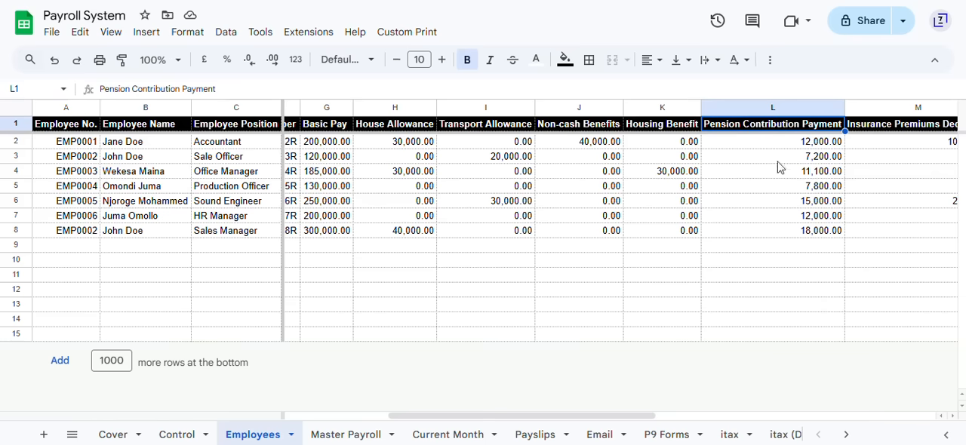
{"action": "scroll", "coordinate": [766, 206], "scroll_direction": "right", "scroll_amount": 3}
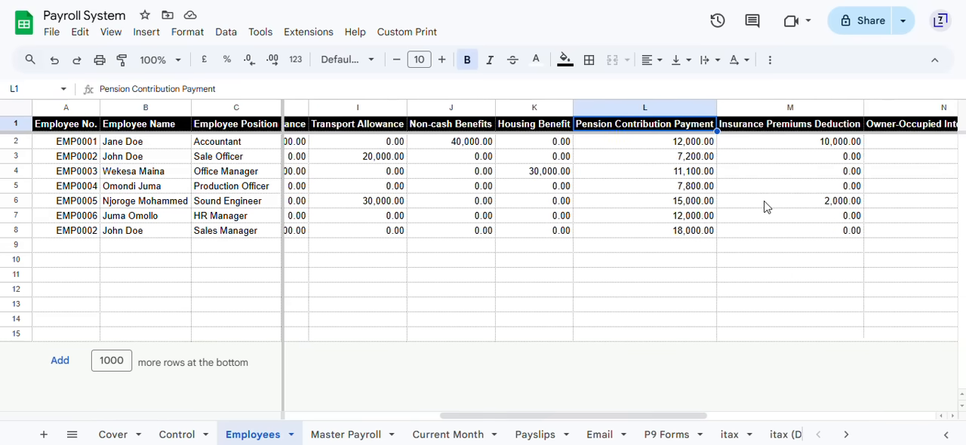
{"action": "left_click", "coordinate": [765, 130]}
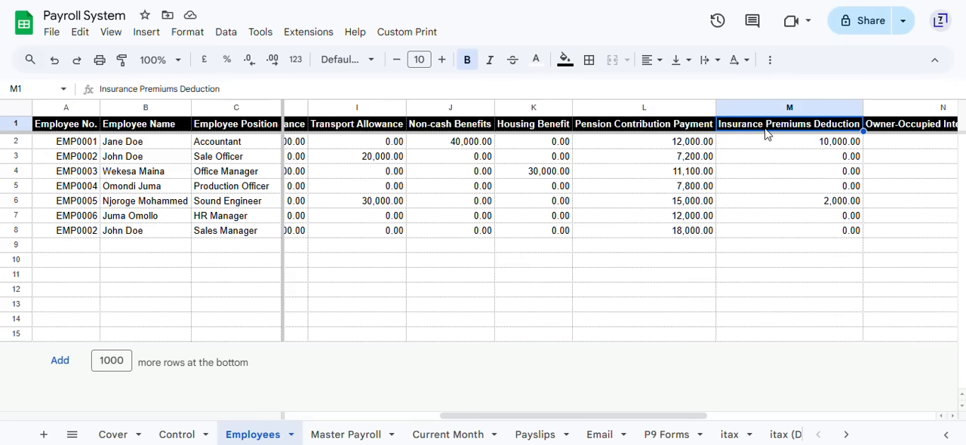
{"action": "scroll", "coordinate": [767, 134], "scroll_direction": "right", "scroll_amount": 3}
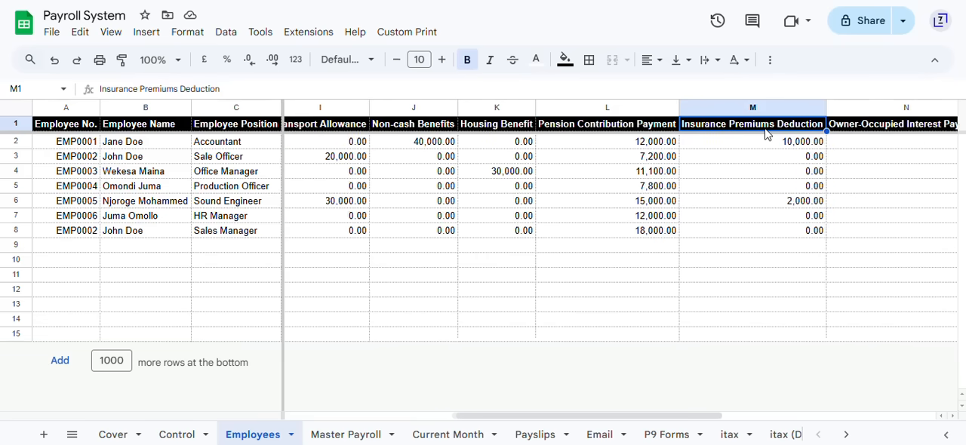
{"action": "scroll", "coordinate": [767, 134], "scroll_direction": "right", "scroll_amount": 1}
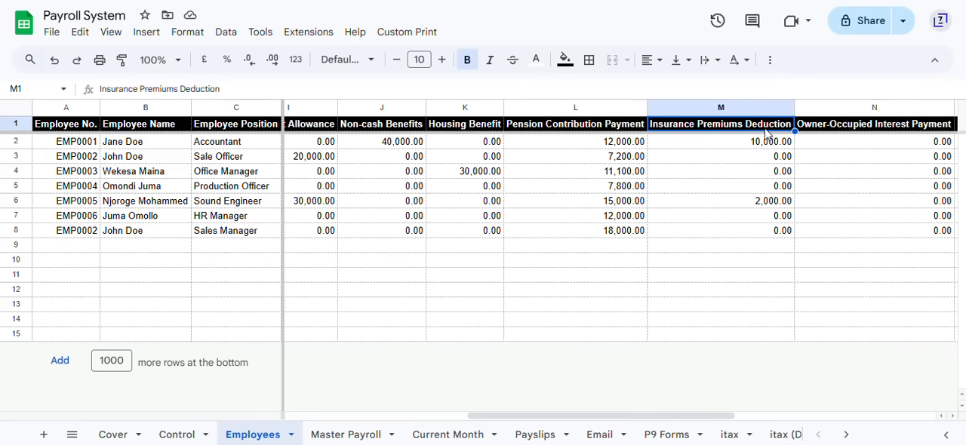
{"action": "scroll", "coordinate": [767, 134], "scroll_direction": "right", "scroll_amount": 1}
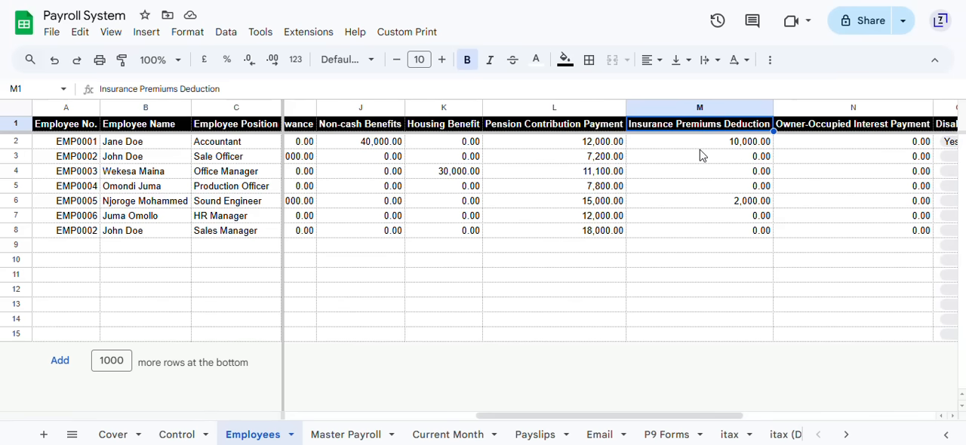
{"action": "scroll", "coordinate": [700, 154], "scroll_direction": "right", "scroll_amount": 5}
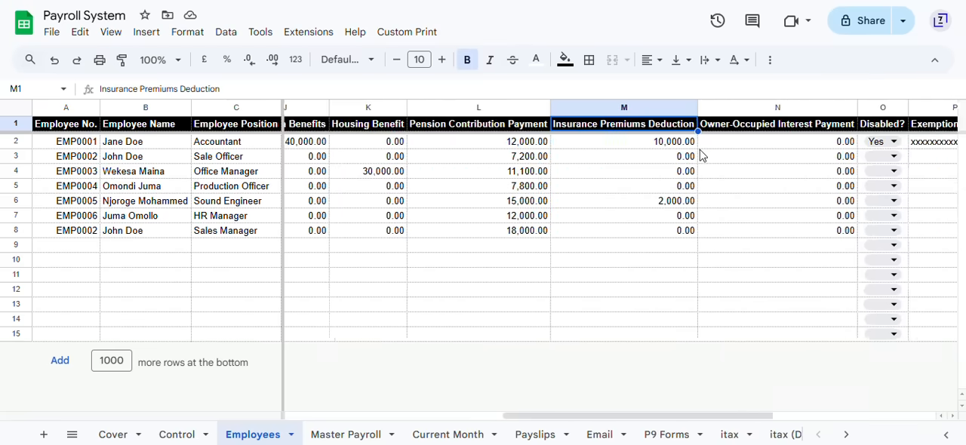
Step: Review the owner-occupied interest payment, disability status and exemption certificate columns of the employee list
{"action": "left_click", "coordinate": [714, 130]}
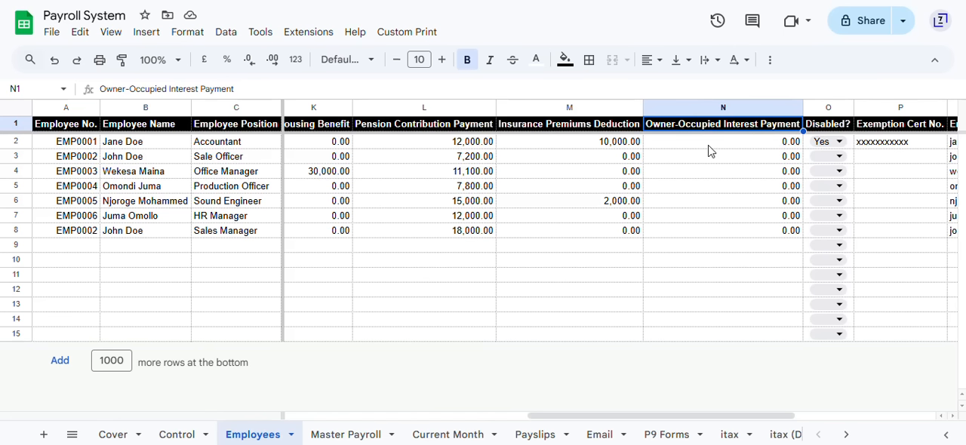
{"action": "scroll", "coordinate": [709, 151], "scroll_direction": "right", "scroll_amount": 2}
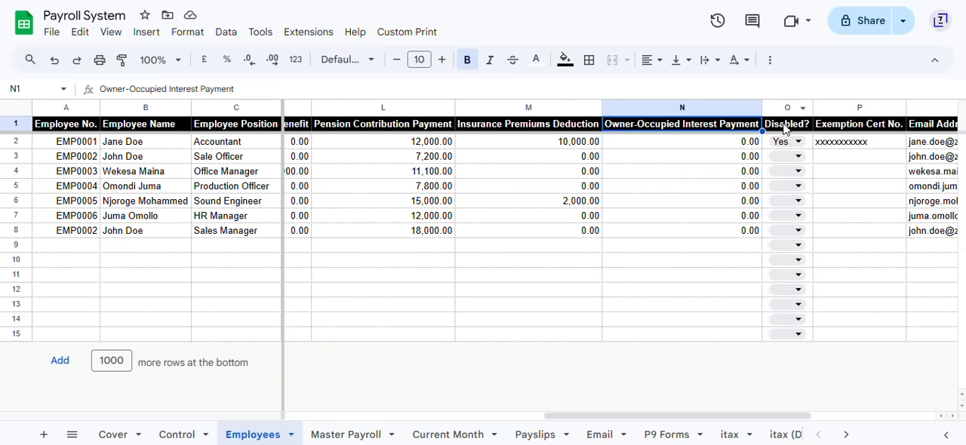
{"action": "key", "text": "Right"}
{"action": "key", "text": "Right"}
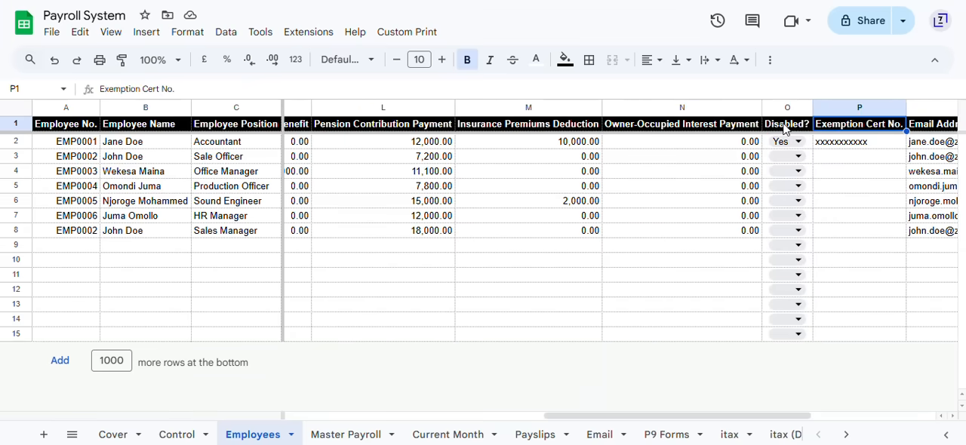
{"action": "key", "text": "Left"}
{"action": "key", "text": "Right"}
{"action": "key", "text": "Left"}
{"action": "key", "text": "Right"}
{"action": "key", "text": "Left"}
{"action": "scroll", "coordinate": [772, 196], "scroll_direction": "right", "scroll_amount": 2}
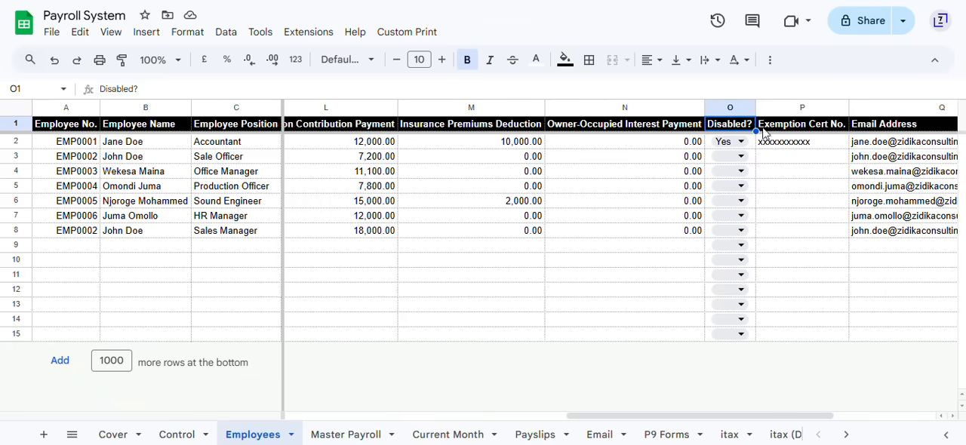
Step: Review the first employee's disability option, exemption certificate number and email address on the Employees sheet
{"action": "left_click", "coordinate": [810, 134]}
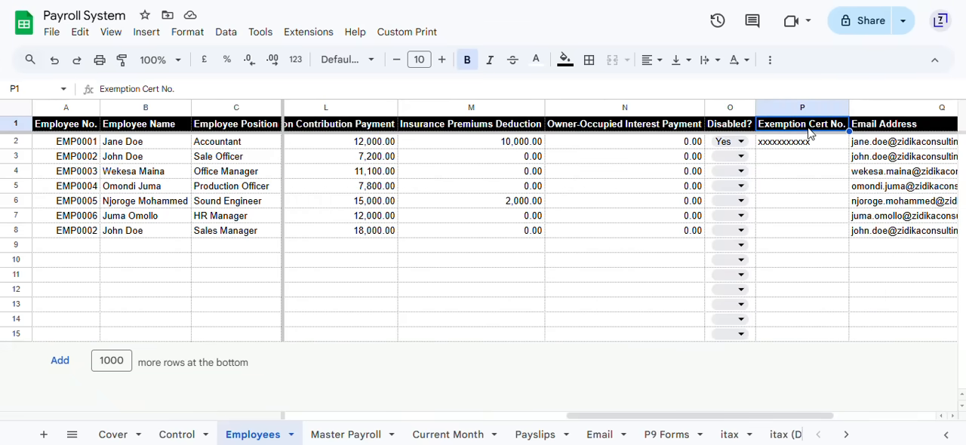
{"action": "double_click", "coordinate": [729, 141]}
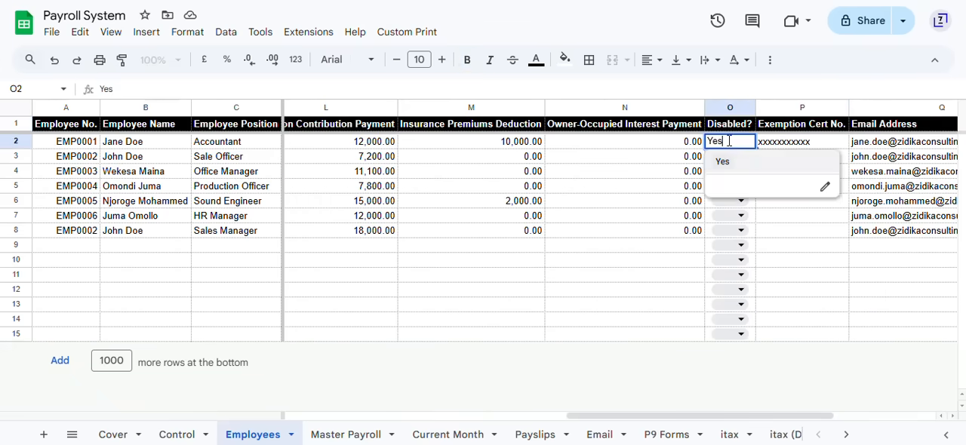
{"action": "left_click", "coordinate": [790, 146]}
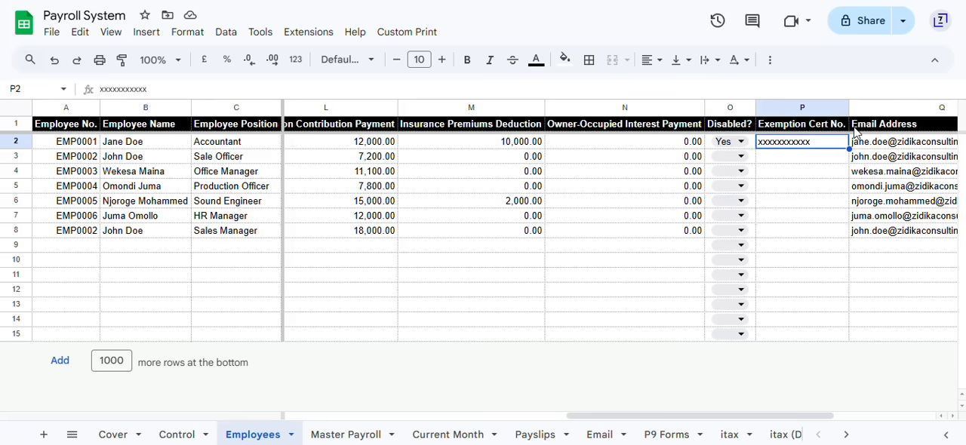
{"action": "scroll", "coordinate": [855, 133], "scroll_direction": "right", "scroll_amount": 4}
{"action": "left_click", "coordinate": [792, 145]}
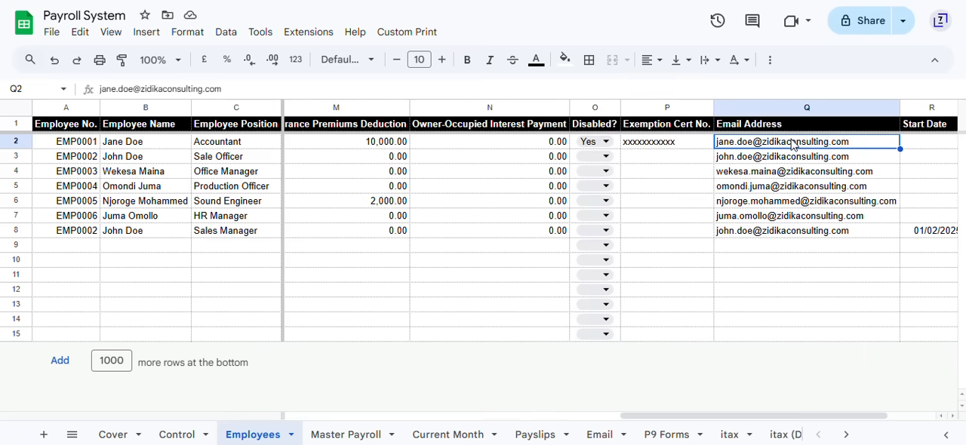
Step: Examine the Start Date and End Date columns of the employee list
{"action": "scroll", "coordinate": [793, 145], "scroll_direction": "right", "scroll_amount": 3}
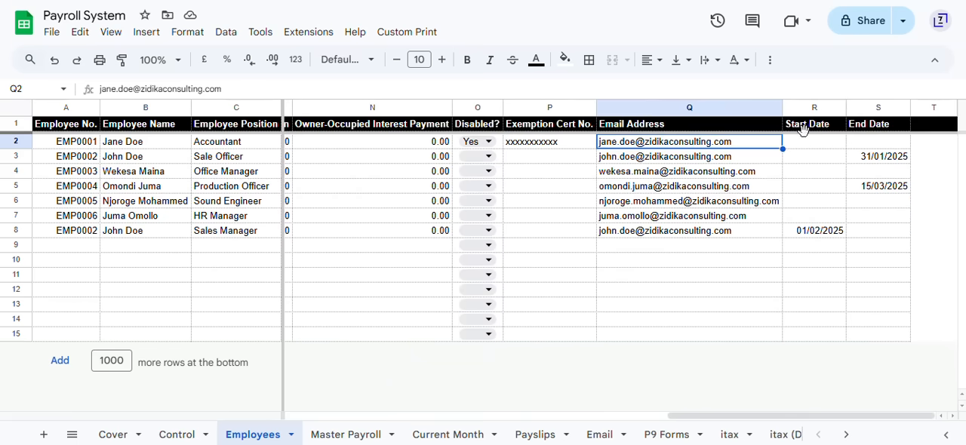
{"action": "left_click_drag", "start_coordinate": [815, 128], "coordinate": [884, 124]}
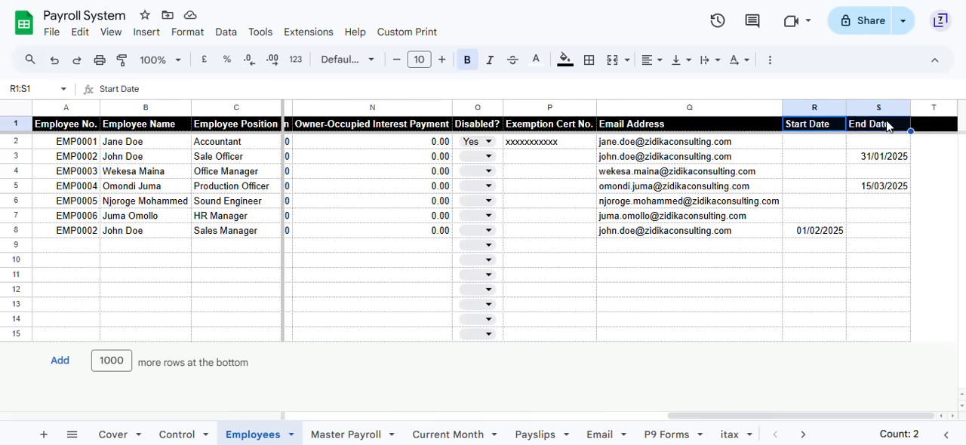
{"action": "left_click", "coordinate": [888, 127]}
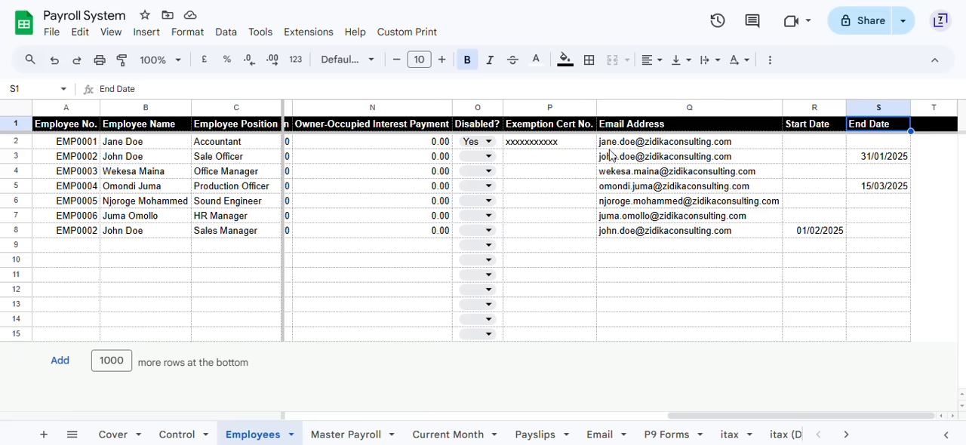
Step: Compare the email addresses and the end and start dates of the employee listed as both Sale Officer and Sales Manager
{"action": "left_click", "coordinate": [637, 159]}
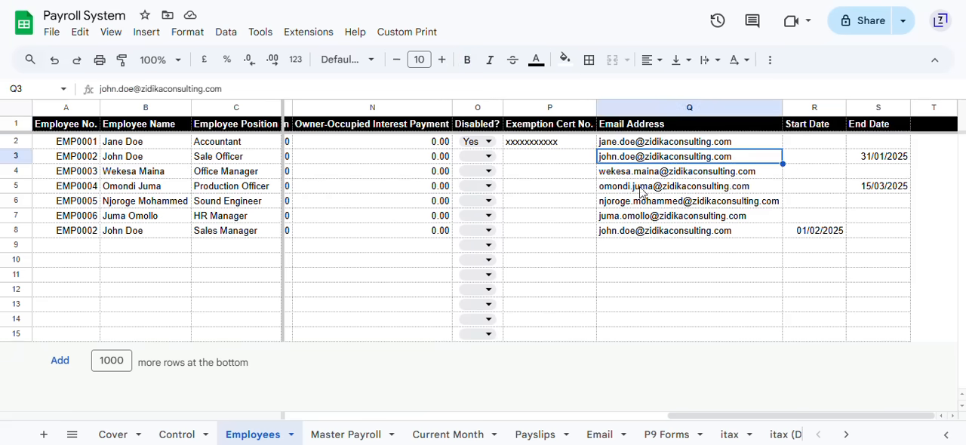
{"action": "left_click", "coordinate": [626, 233]}
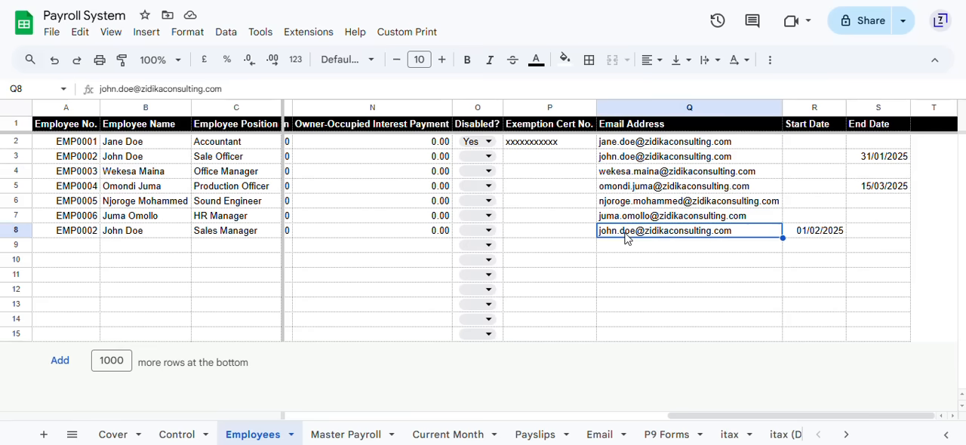
{"action": "left_click", "coordinate": [895, 159]}
{"action": "left_click", "coordinate": [832, 232]}
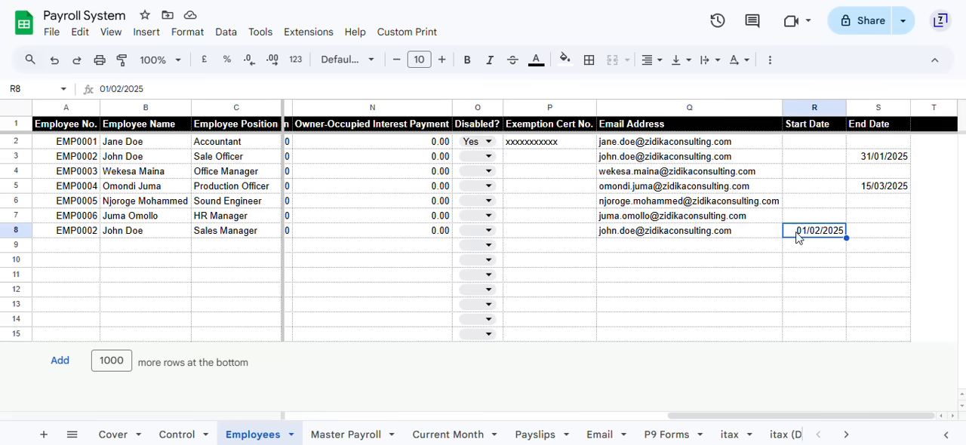
{"action": "left_click", "coordinate": [881, 160]}
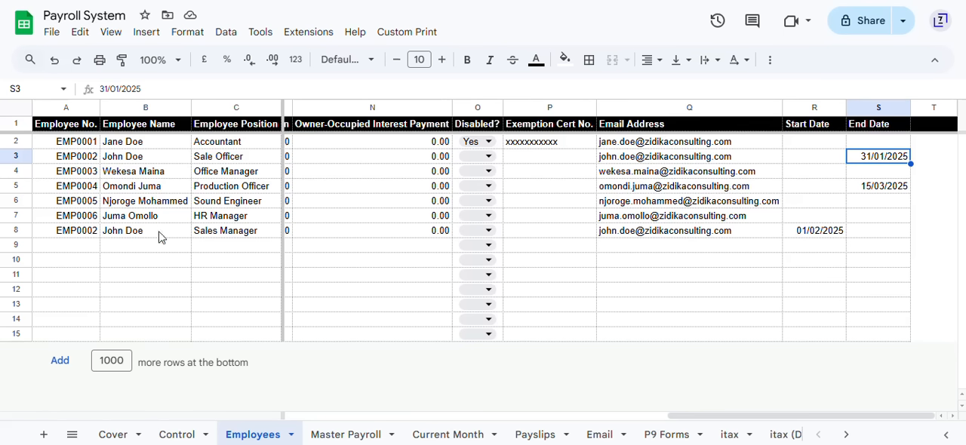
Step: Examine the Additional Employee Payments table on the Control sheet, from employee number, name and position to amount, month of pay and type options
{"action": "left_click", "coordinate": [169, 435]}
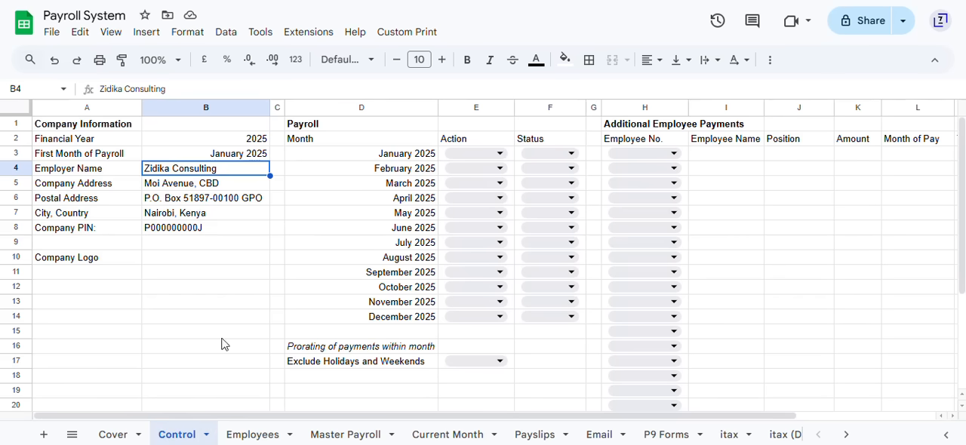
{"action": "left_click", "coordinate": [638, 126]}
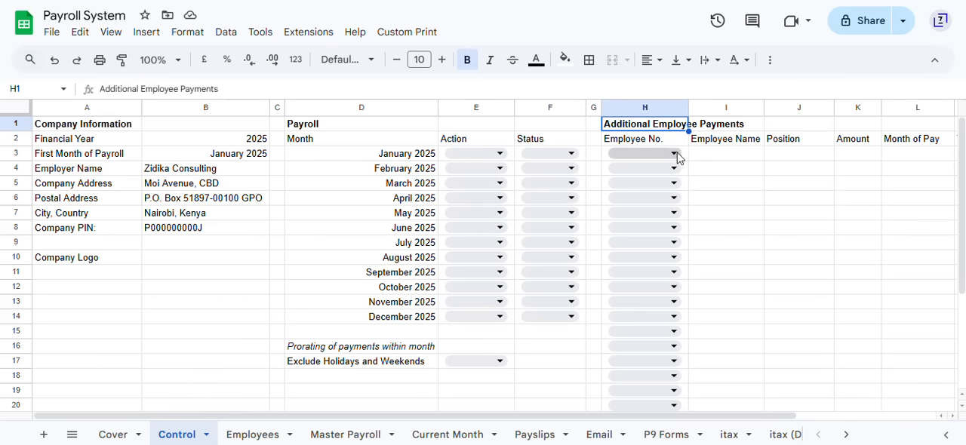
{"action": "scroll", "coordinate": [878, 165], "scroll_direction": "right", "scroll_amount": 3}
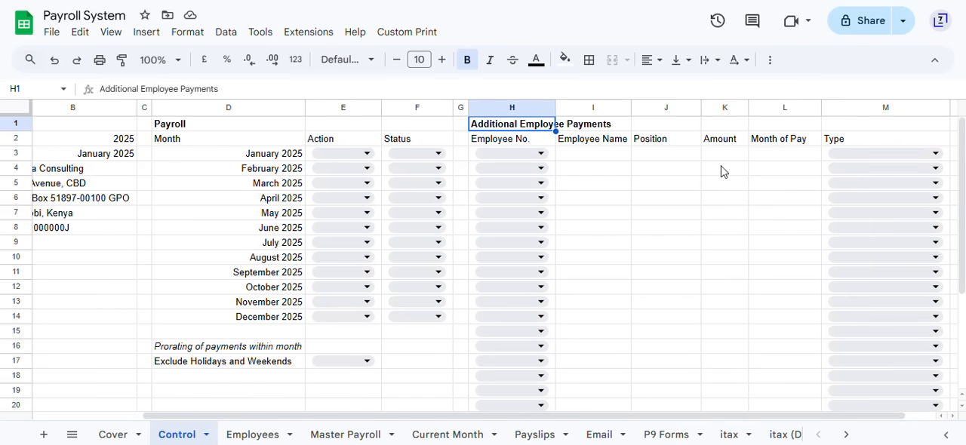
{"action": "scroll", "coordinate": [723, 169], "scroll_direction": "right", "scroll_amount": 1}
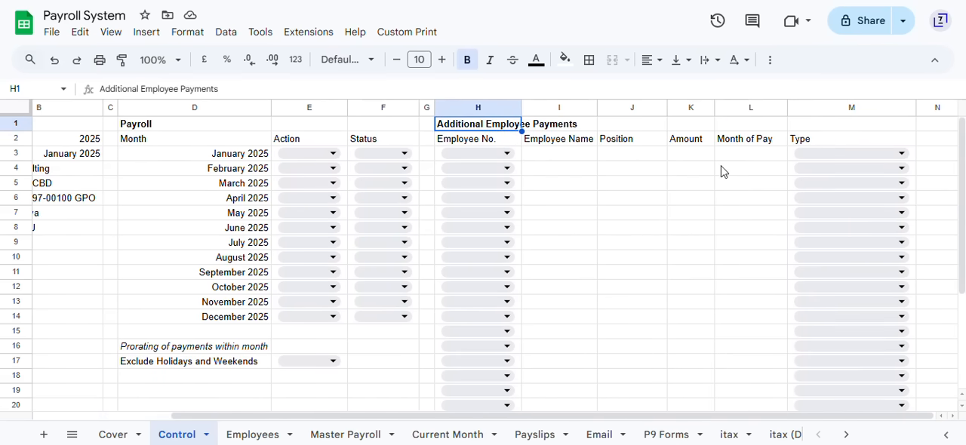
{"action": "left_click", "coordinate": [506, 154]}
{"action": "left_click", "coordinate": [580, 160]}
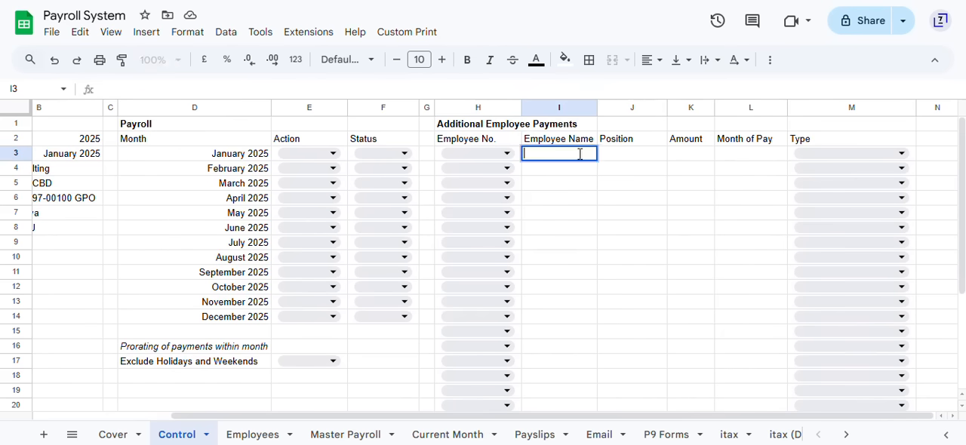
{"action": "left_click", "coordinate": [640, 159]}
{"action": "left_click", "coordinate": [694, 155]}
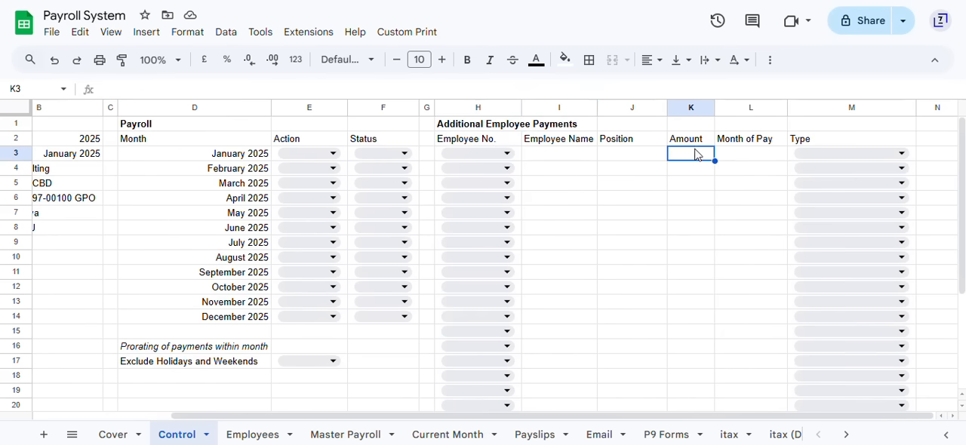
{"action": "left_click", "coordinate": [742, 156]}
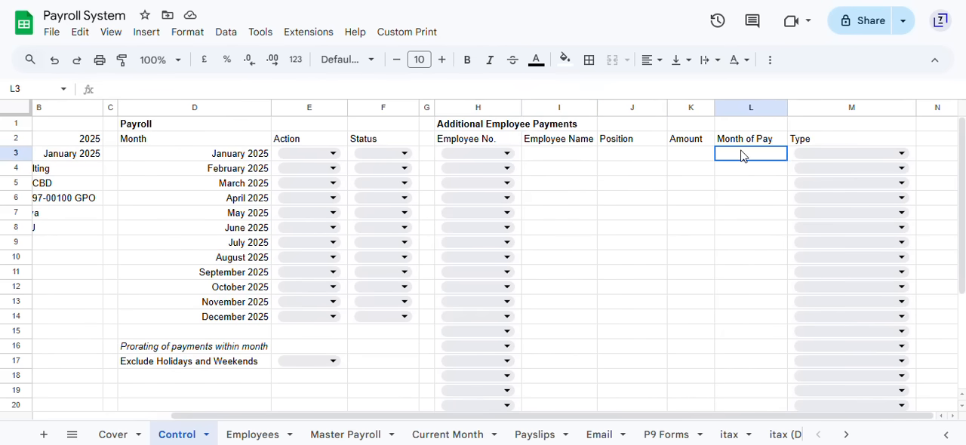
{"action": "left_click", "coordinate": [903, 155]}
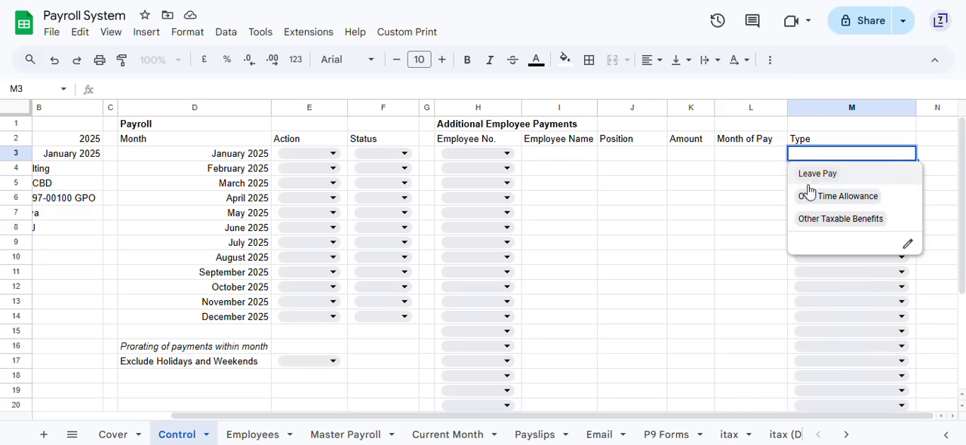
{"action": "left_click", "coordinate": [585, 169]}
Step: Check the options for excluding holidays and weekends when prorating payments within a month, leaving the setting blank
{"action": "scroll", "coordinate": [340, 273], "scroll_direction": "left", "scroll_amount": 3}
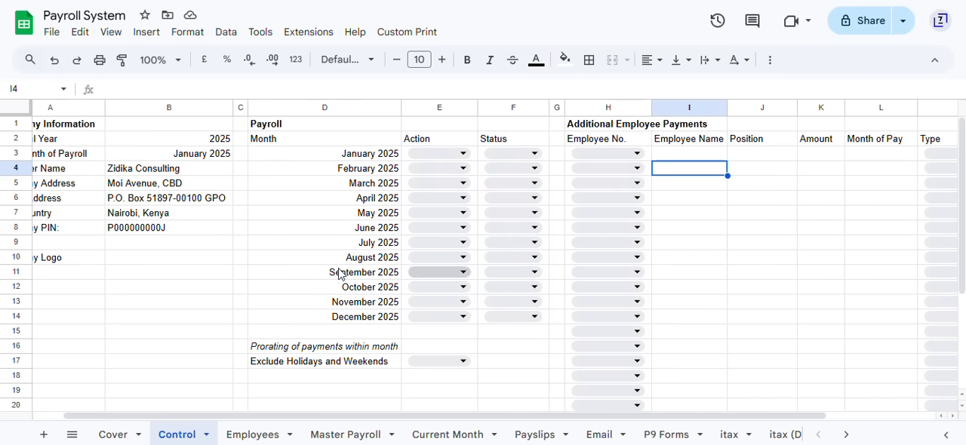
{"action": "scroll", "coordinate": [264, 226], "scroll_direction": "left", "scroll_amount": 1}
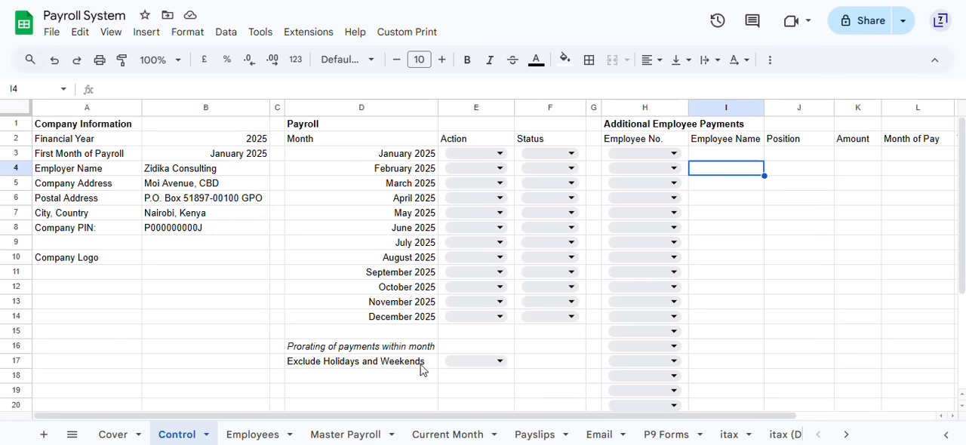
{"action": "left_click", "coordinate": [501, 362]}
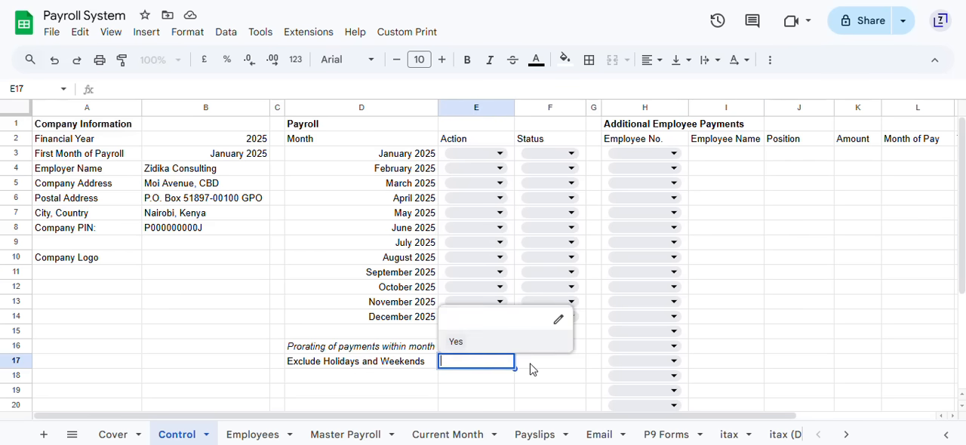
{"action": "left_click", "coordinate": [531, 366]}
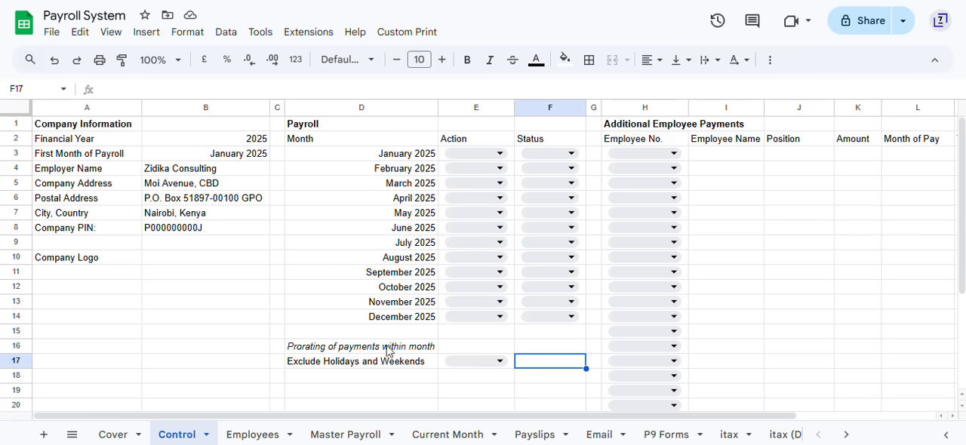
Step: Set the payroll action to Update for each month from January 2025 to May 2025
{"action": "left_click", "coordinate": [400, 156]}
{"action": "key", "text": "Tab"}
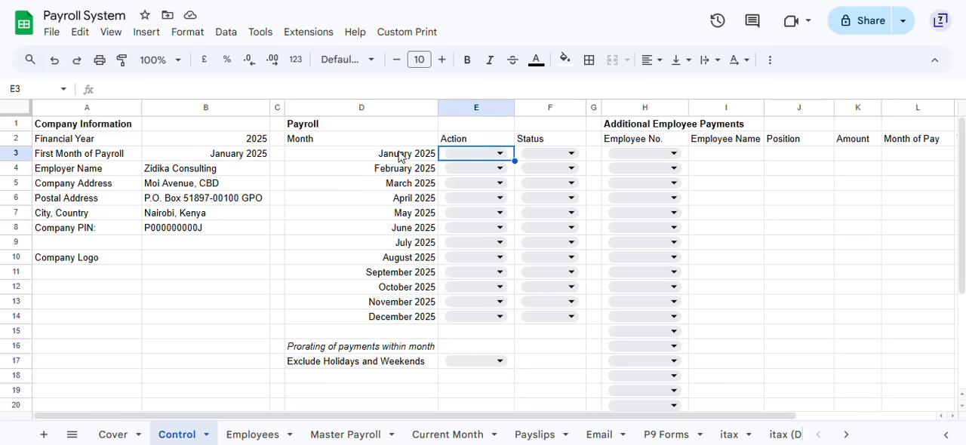
{"action": "type", "text": "up"}
{"action": "key", "text": "Return"}
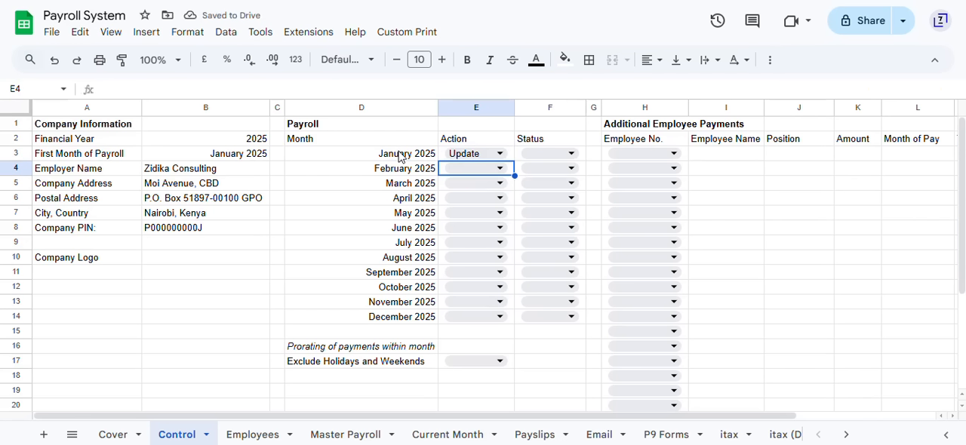
{"action": "type", "text": "up"}
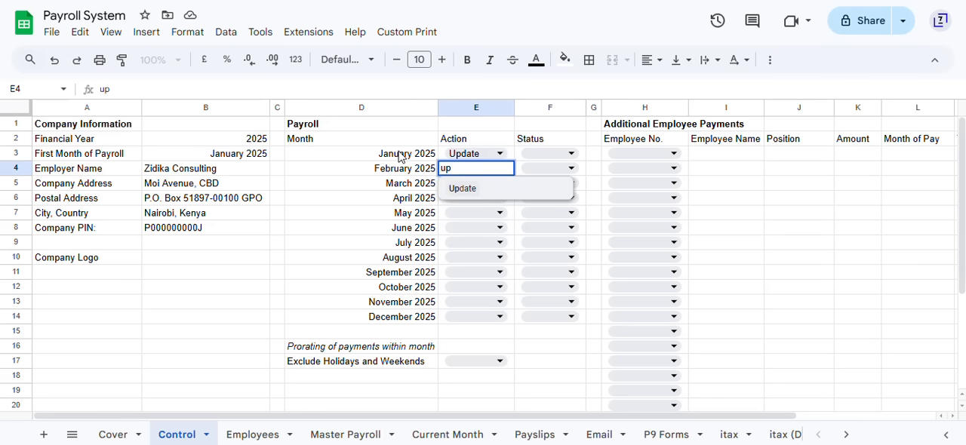
{"action": "key", "text": "Return"}
{"action": "type", "text": "up"}
{"action": "key", "text": "Return"}
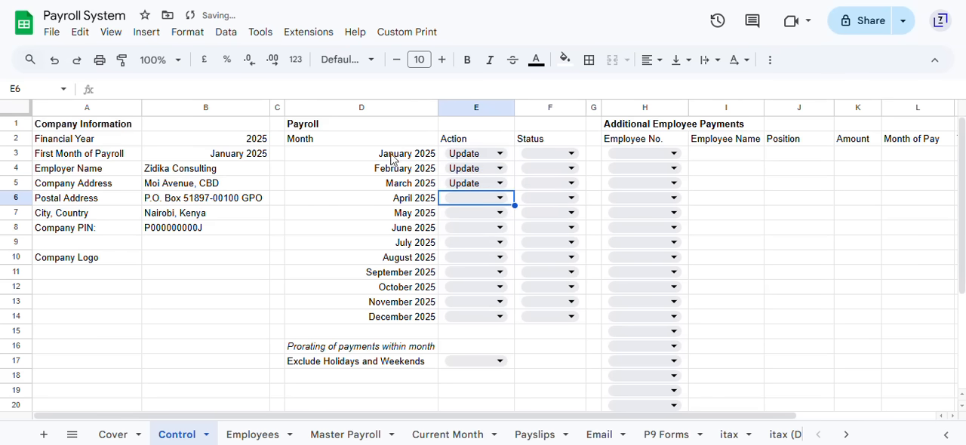
{"action": "type", "text": "up"}
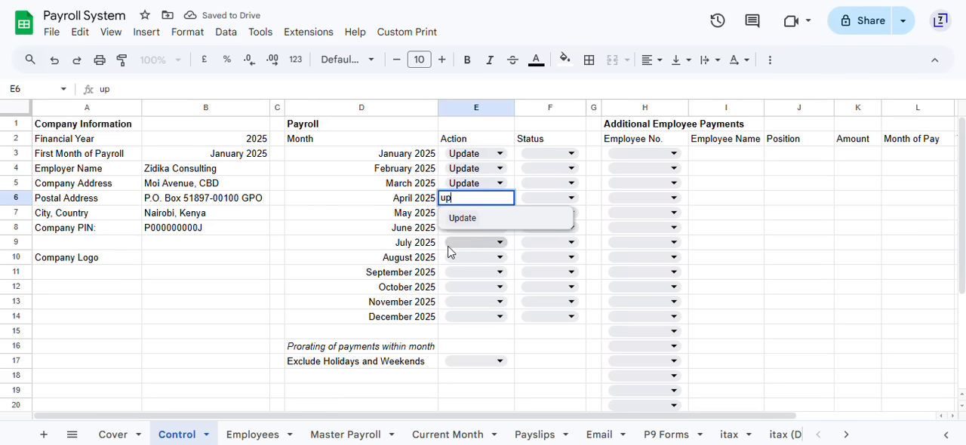
{"action": "key", "text": "Return"}
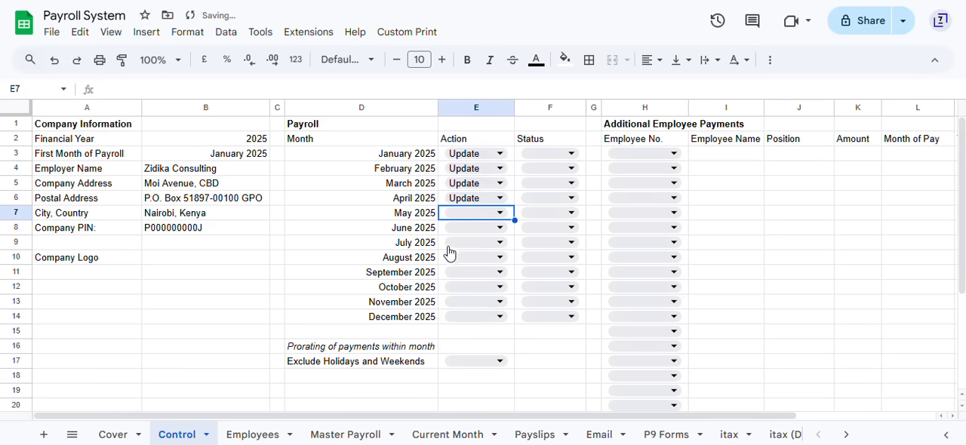
{"action": "type", "text": "up"}
{"action": "key", "text": "Return"}
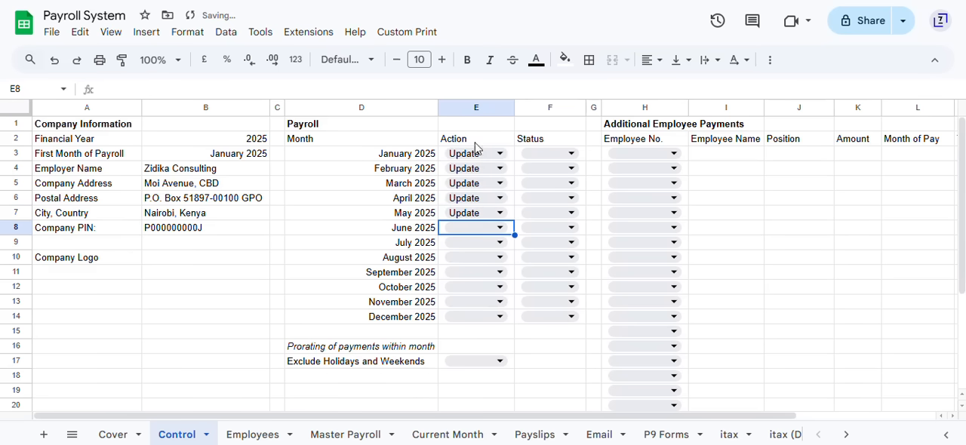
Step: Review the January to May entries on the Master Payroll sheet and return to the Control sheet
{"action": "left_click", "coordinate": [339, 434]}
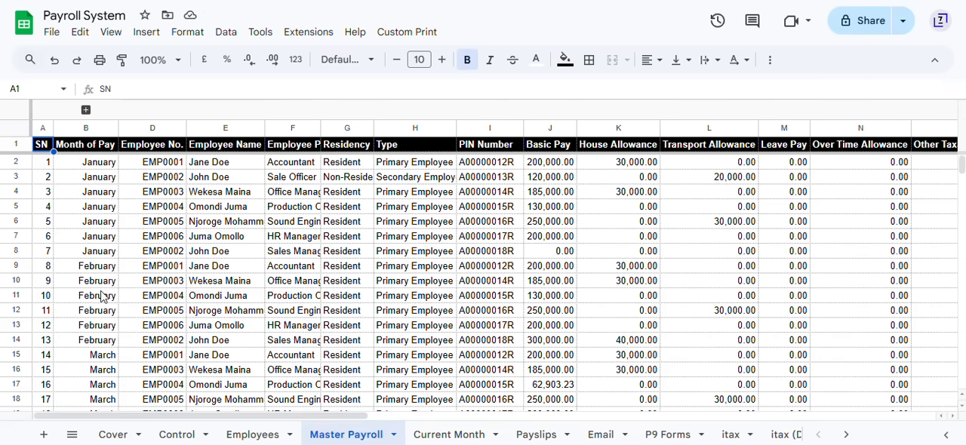
{"action": "scroll", "coordinate": [103, 297], "scroll_direction": "down", "scroll_amount": 6}
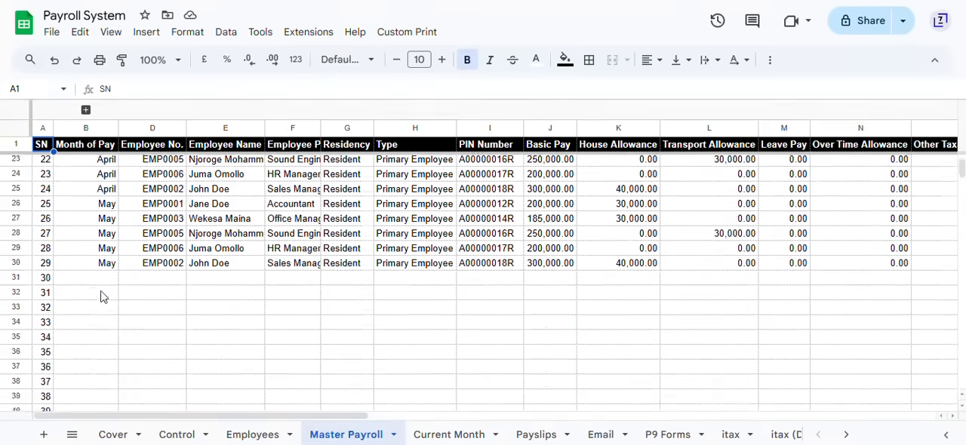
{"action": "scroll", "coordinate": [103, 296], "scroll_direction": "up", "scroll_amount": 7}
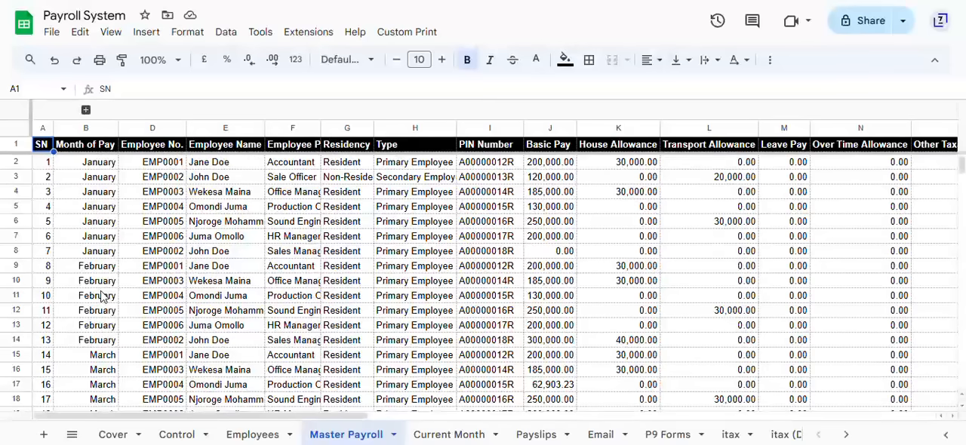
{"action": "scroll", "coordinate": [104, 297], "scroll_direction": "down", "scroll_amount": 4}
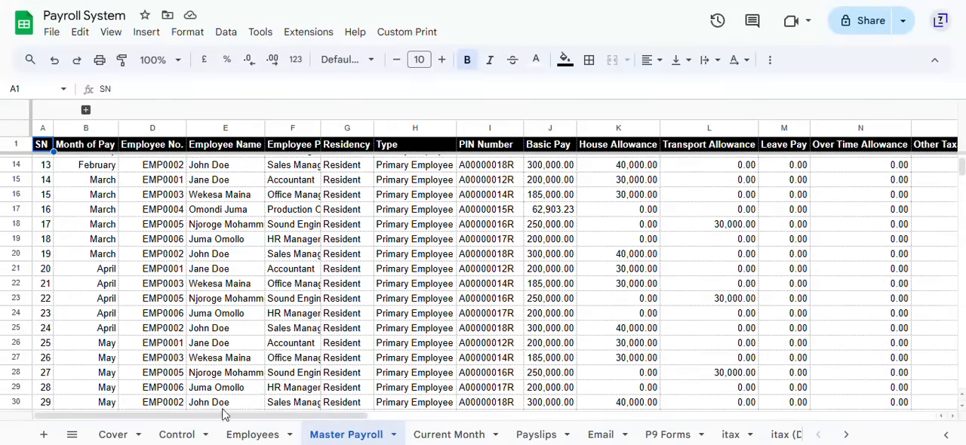
{"action": "left_click", "coordinate": [178, 434]}
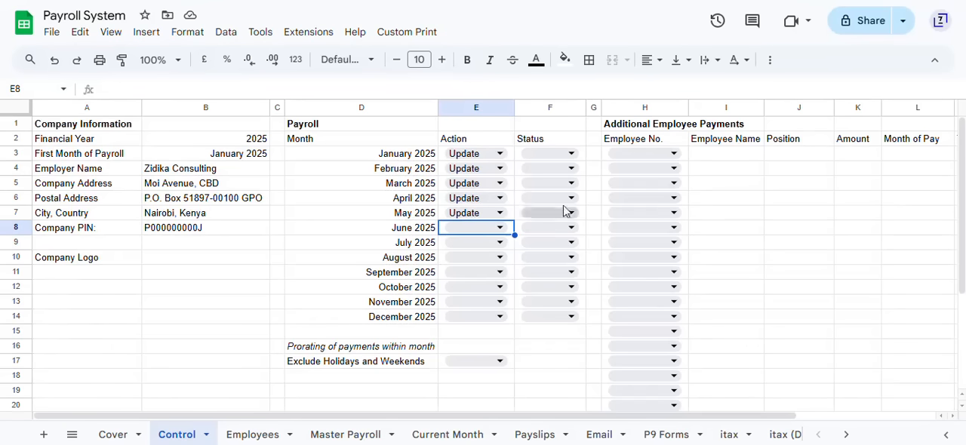
Step: Set the January 2025 payroll status to Current and open the Current Month sheet to check its entries
{"action": "left_click", "coordinate": [570, 154]}
{"action": "left_click", "coordinate": [539, 175]}
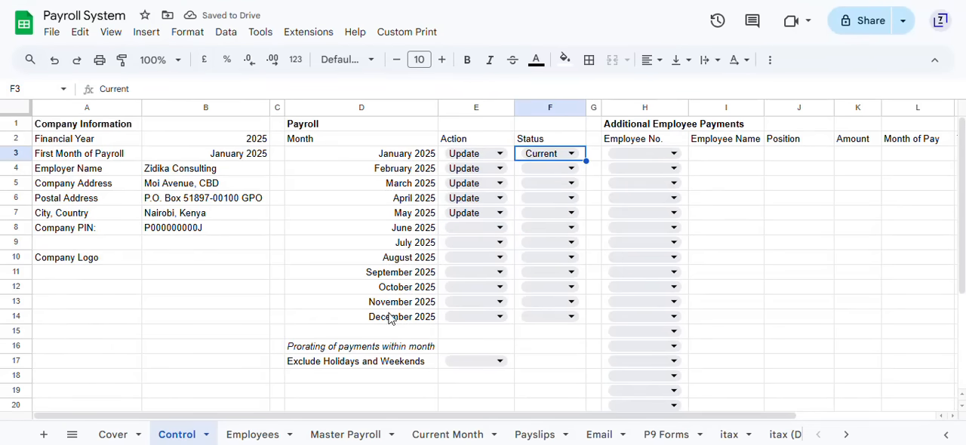
{"action": "left_click", "coordinate": [435, 438]}
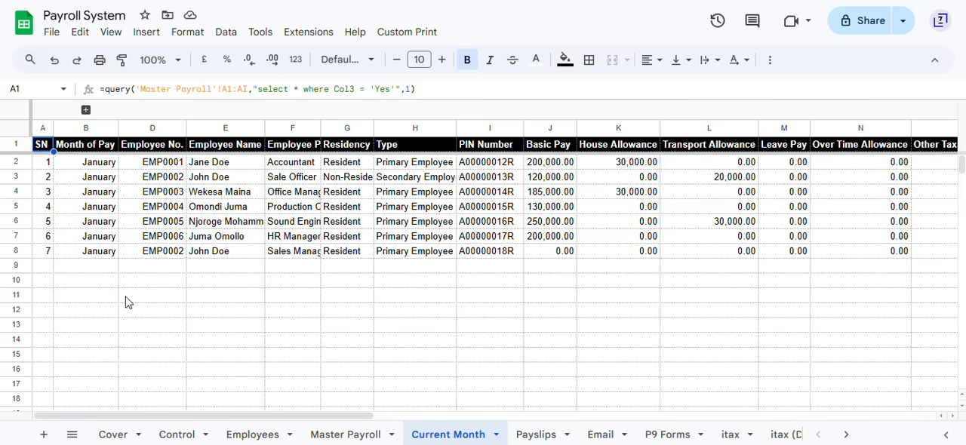
Step: Examine the first employee's January 2025 payslip on the Payslips sheet, from earnings and deductions to net payment
{"action": "left_click", "coordinate": [536, 437]}
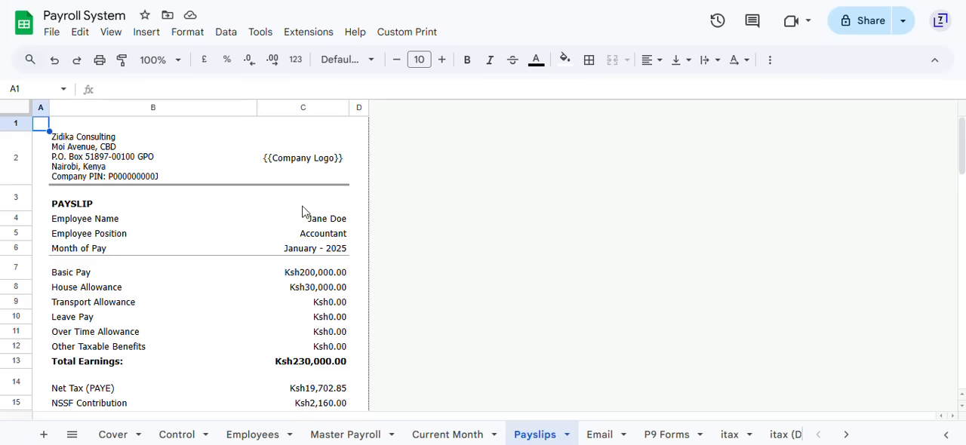
{"action": "scroll", "coordinate": [303, 212], "scroll_direction": "down", "scroll_amount": 5}
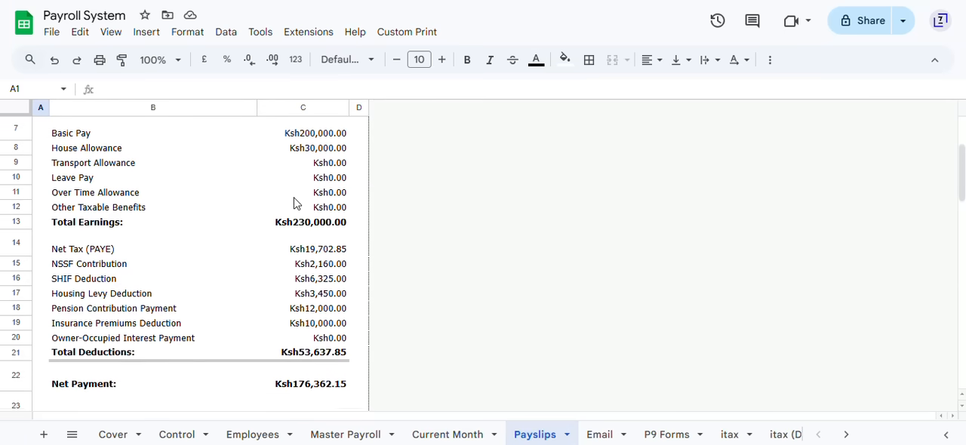
{"action": "scroll", "coordinate": [294, 204], "scroll_direction": "down", "scroll_amount": 2}
{"action": "scroll", "coordinate": [295, 203], "scroll_direction": "up", "scroll_amount": 5}
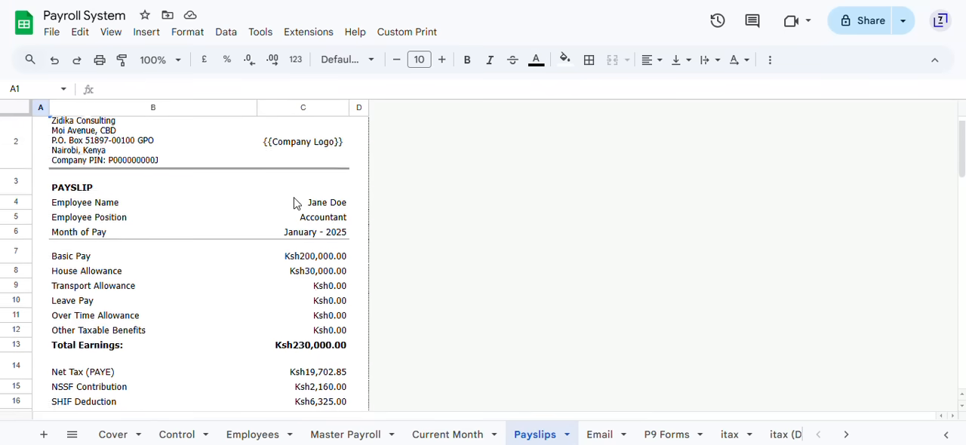
{"action": "scroll", "coordinate": [294, 204], "scroll_direction": "up", "scroll_amount": 1}
{"action": "scroll", "coordinate": [80, 306], "scroll_direction": "down", "scroll_amount": 3}
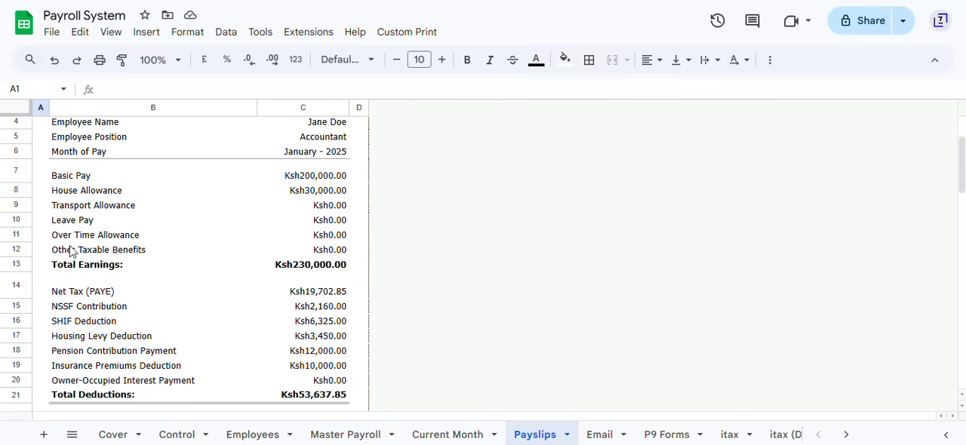
{"action": "scroll", "coordinate": [71, 252], "scroll_direction": "down", "scroll_amount": 5}
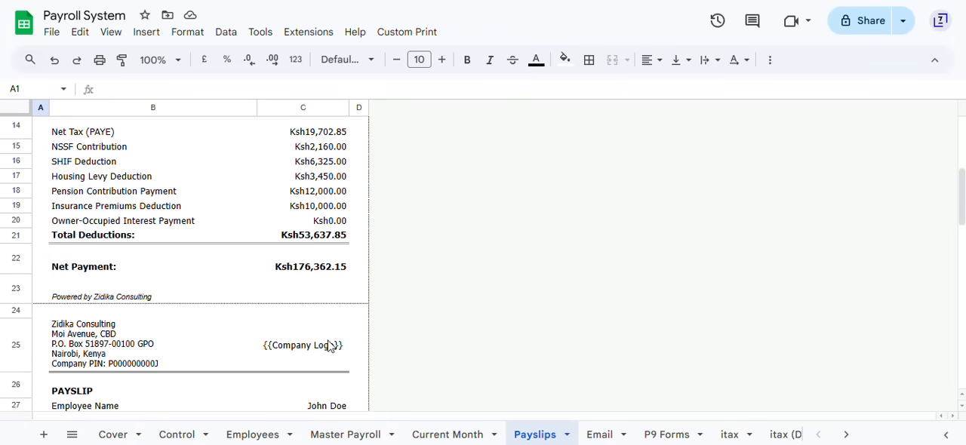
Step: Examine the employees' P9 tax deduction cards for 2025 on the P9 Forms sheet, including monthly figures and totals
{"action": "left_click", "coordinate": [649, 434]}
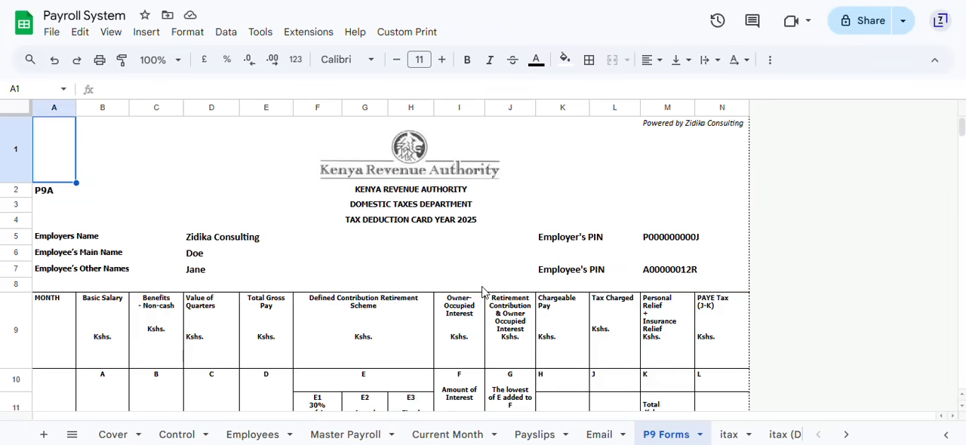
{"action": "scroll", "coordinate": [483, 293], "scroll_direction": "down", "scroll_amount": 2}
{"action": "scroll", "coordinate": [483, 293], "scroll_direction": "down", "scroll_amount": 3}
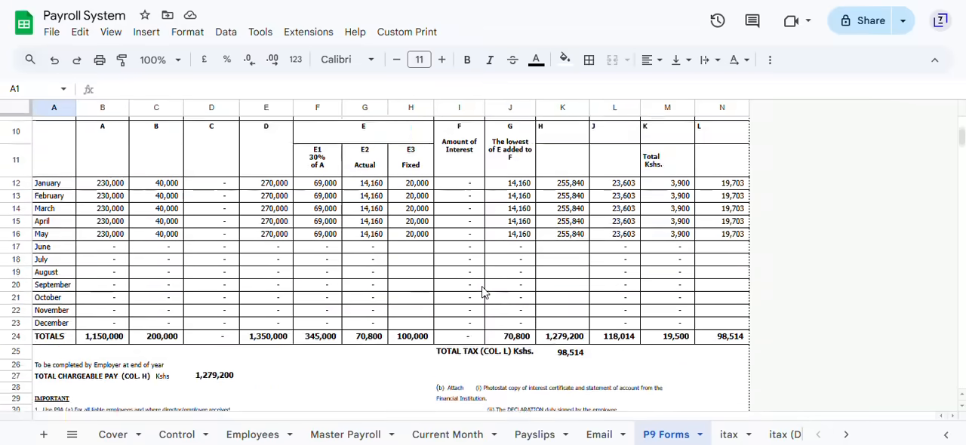
{"action": "scroll", "coordinate": [483, 293], "scroll_direction": "up", "scroll_amount": 3}
{"action": "scroll", "coordinate": [483, 293], "scroll_direction": "down", "scroll_amount": 8}
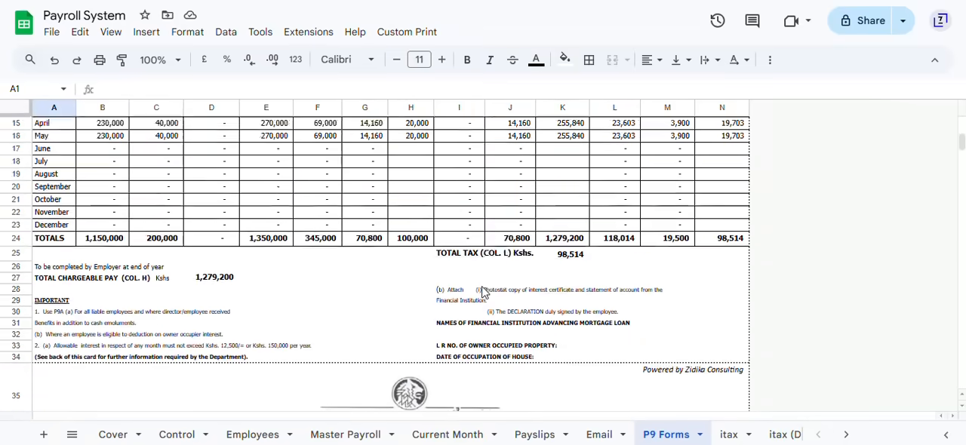
{"action": "scroll", "coordinate": [483, 292], "scroll_direction": "down", "scroll_amount": 5}
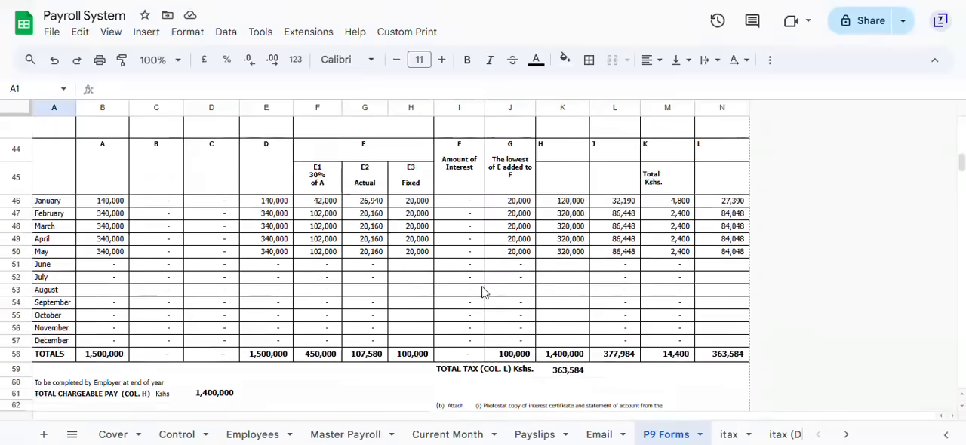
{"action": "scroll", "coordinate": [483, 293], "scroll_direction": "up", "scroll_amount": 4}
{"action": "scroll", "coordinate": [483, 293], "scroll_direction": "up", "scroll_amount": 9}
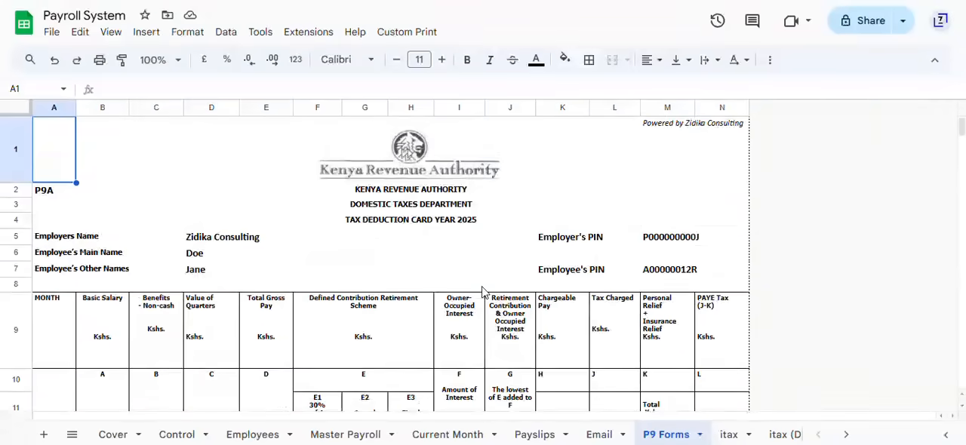
Step: Check the custom options for printing and sending payslips and P9 forms, and view the message templates on the Email sheet
{"action": "left_click", "coordinate": [405, 34]}
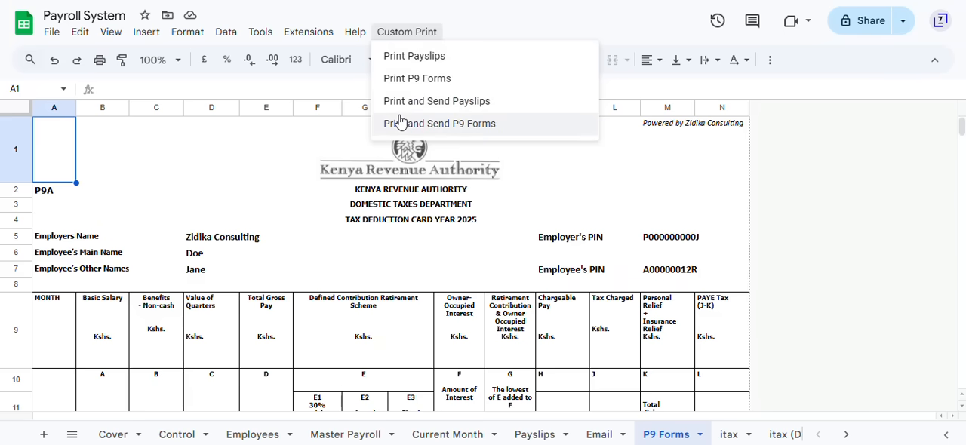
{"action": "left_click", "coordinate": [474, 24]}
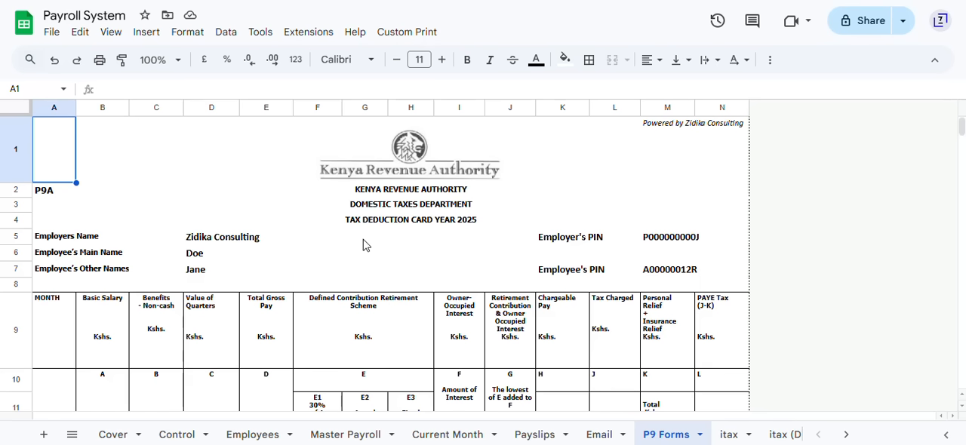
{"action": "left_click", "coordinate": [600, 434]}
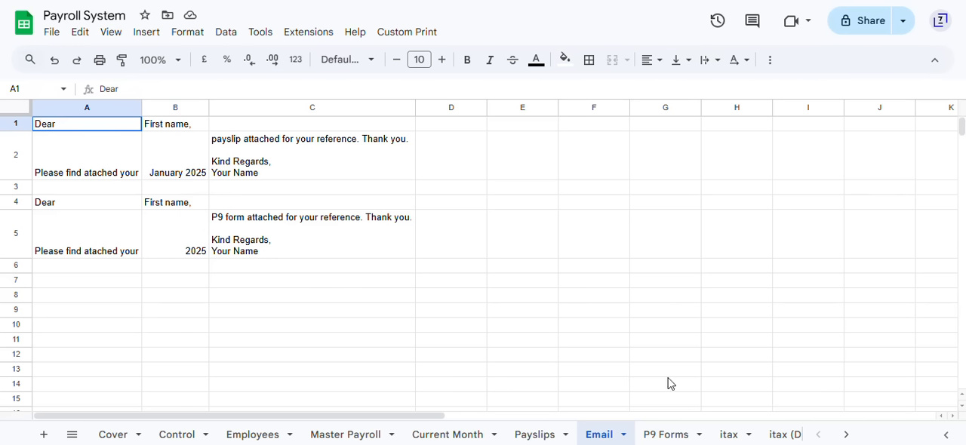
Step: Review the itax and itax (Disabled) sheets, checking the available download formats, and return to the Control sheet
{"action": "left_click", "coordinate": [729, 435]}
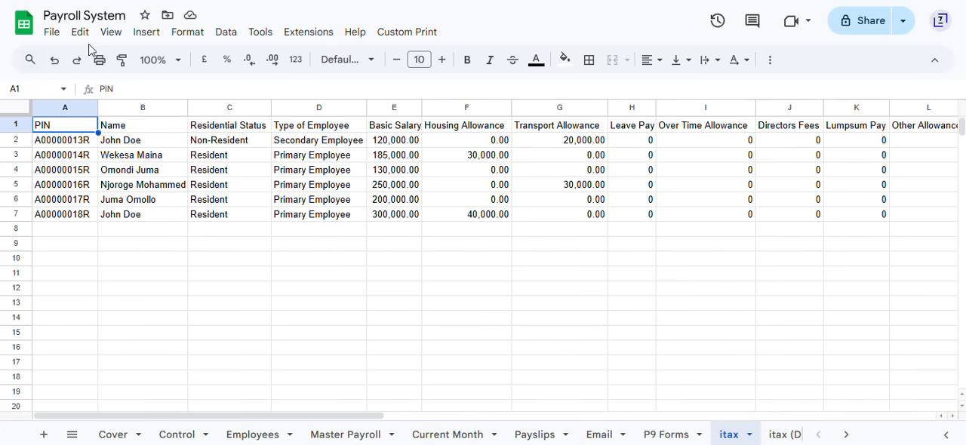
{"action": "left_click", "coordinate": [51, 33]}
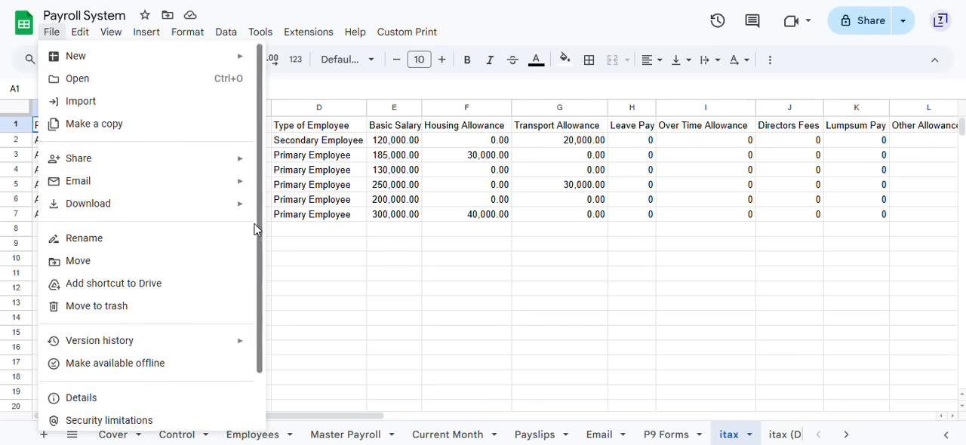
{"action": "mouse_move", "coordinate": [242, 206]}
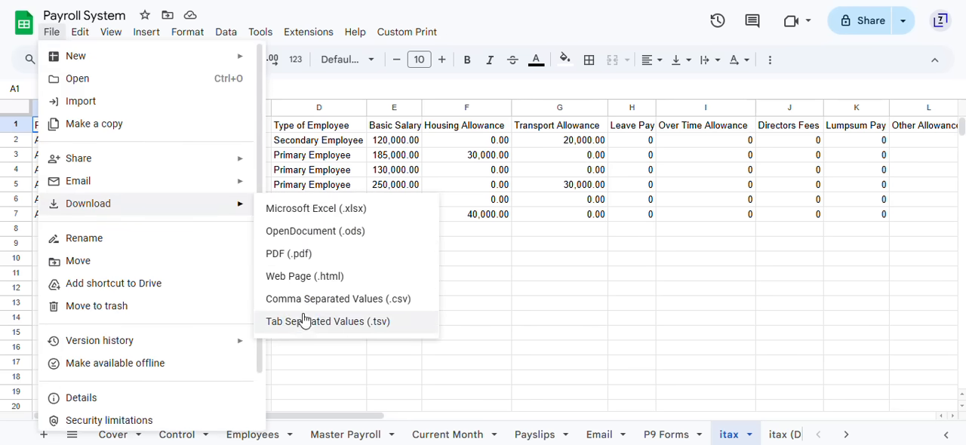
{"action": "left_click", "coordinate": [487, 249]}
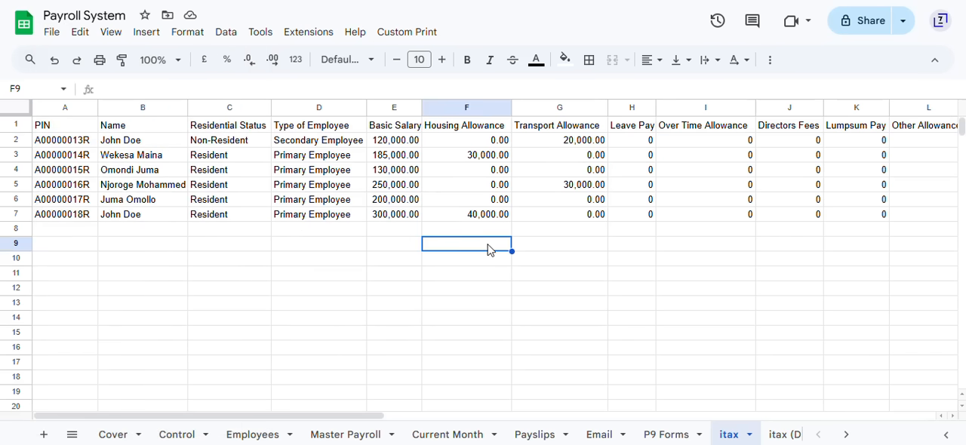
{"action": "left_click", "coordinate": [785, 436]}
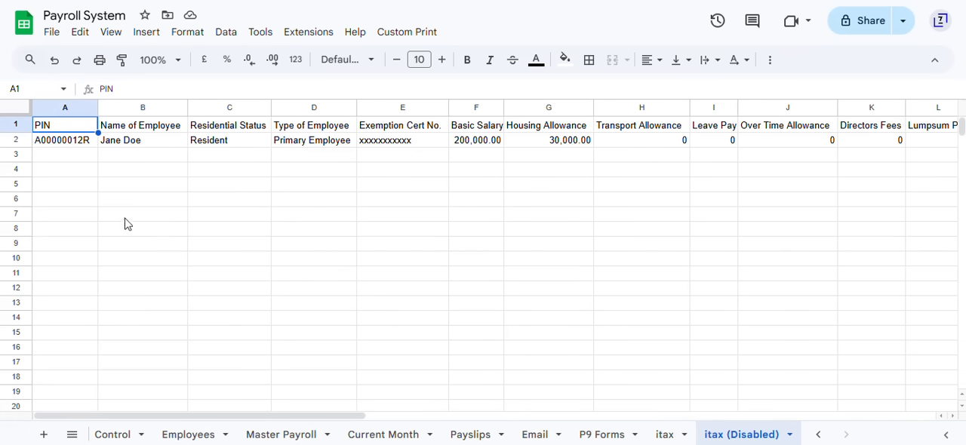
{"action": "left_click", "coordinate": [111, 434]}
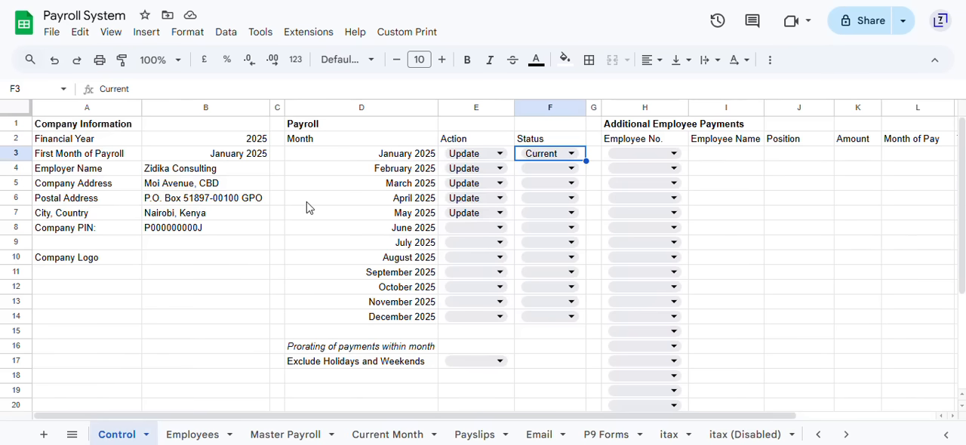
{"action": "key", "text": "Left"}
{"action": "key", "text": "Up"}
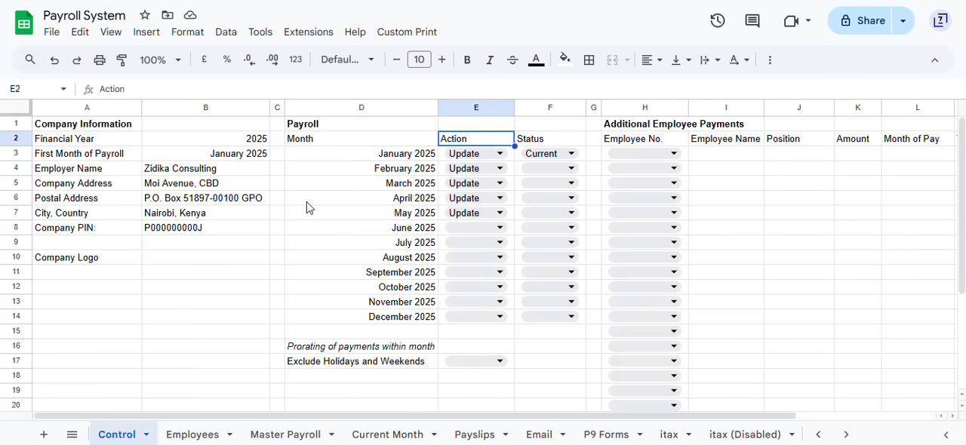
{"action": "key", "text": "Up"}
{"action": "key", "text": "Left"}
{"action": "key", "text": "Left"}
{"action": "key", "text": "Right"}
{"action": "key", "text": "Down"}
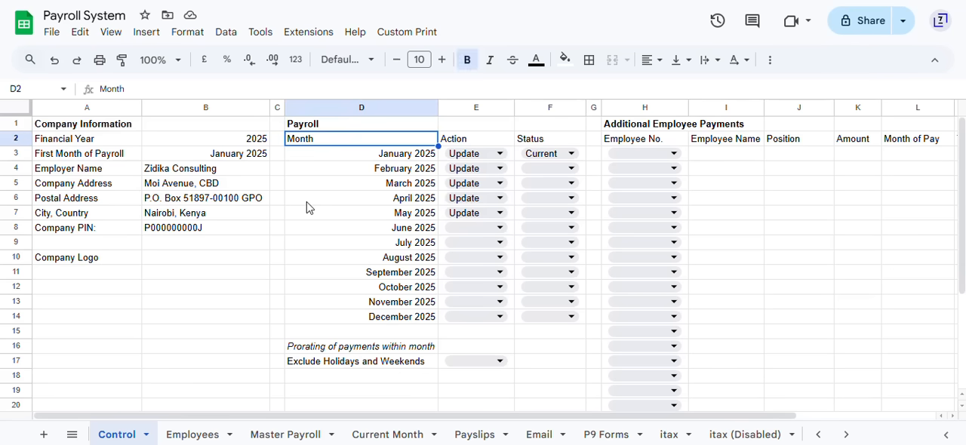
{"action": "key", "text": "Down"}
{"action": "key", "text": "Up"}
{"action": "key", "text": "Up"}
{"action": "key", "text": "Right"}
{"action": "key", "text": "Right"}
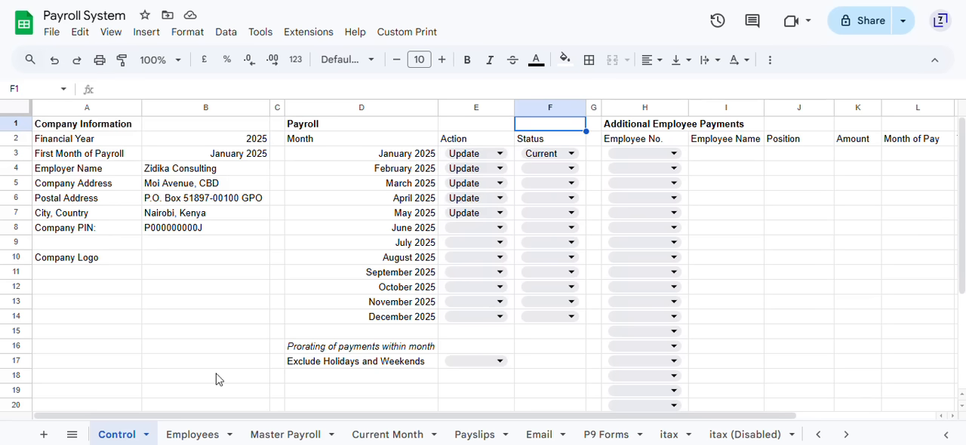
Step: Return to the Cover sheet at the start of the workbook
{"action": "left_click", "coordinate": [817, 435]}
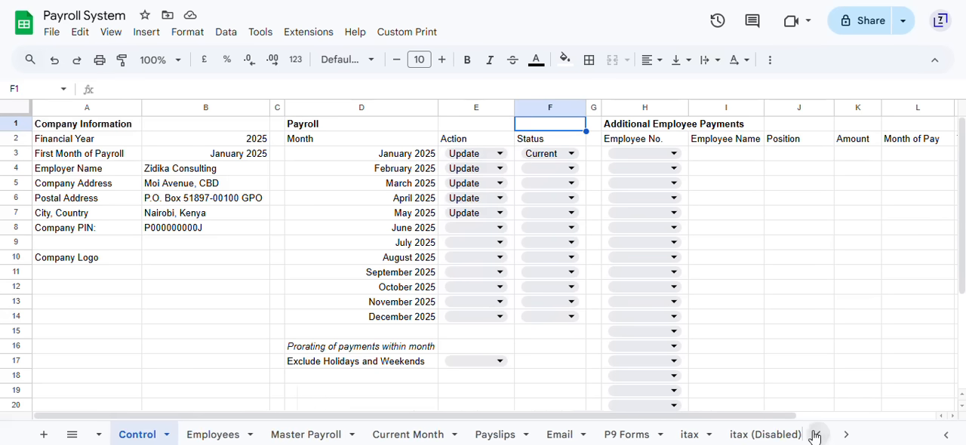
{"action": "left_click", "coordinate": [112, 435]}
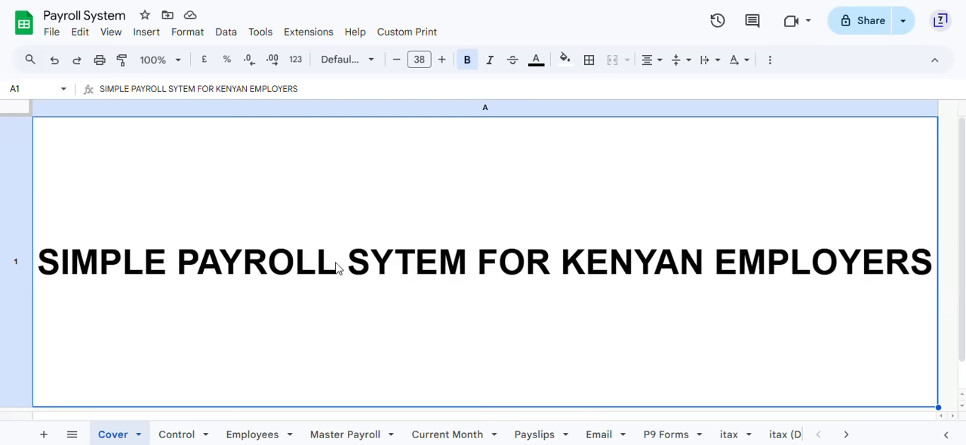